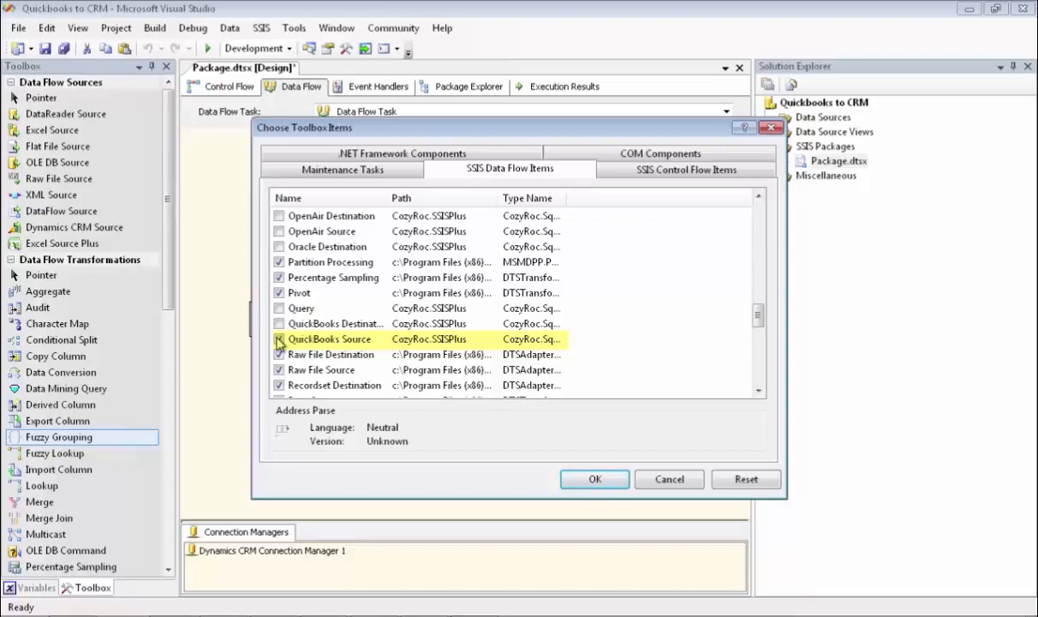
- Confirm the SSIS data flow item selection to add the QuickBooks Source component to the toolbox
left_click(607, 481)
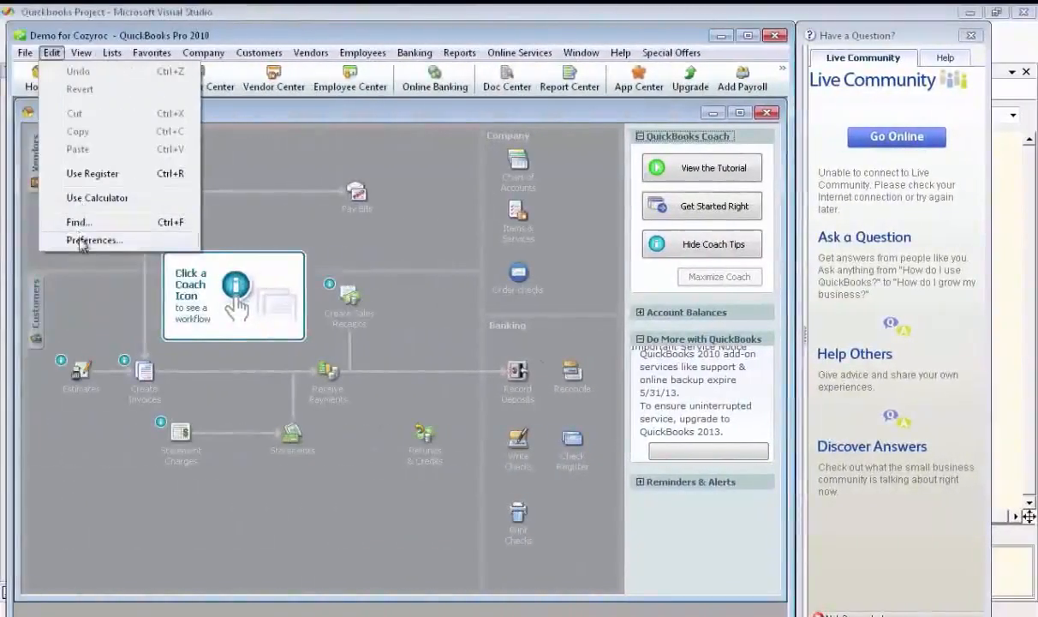
- In QuickBooks, review the company preferences for Integrated Applications and accept them
left_click(83, 238)
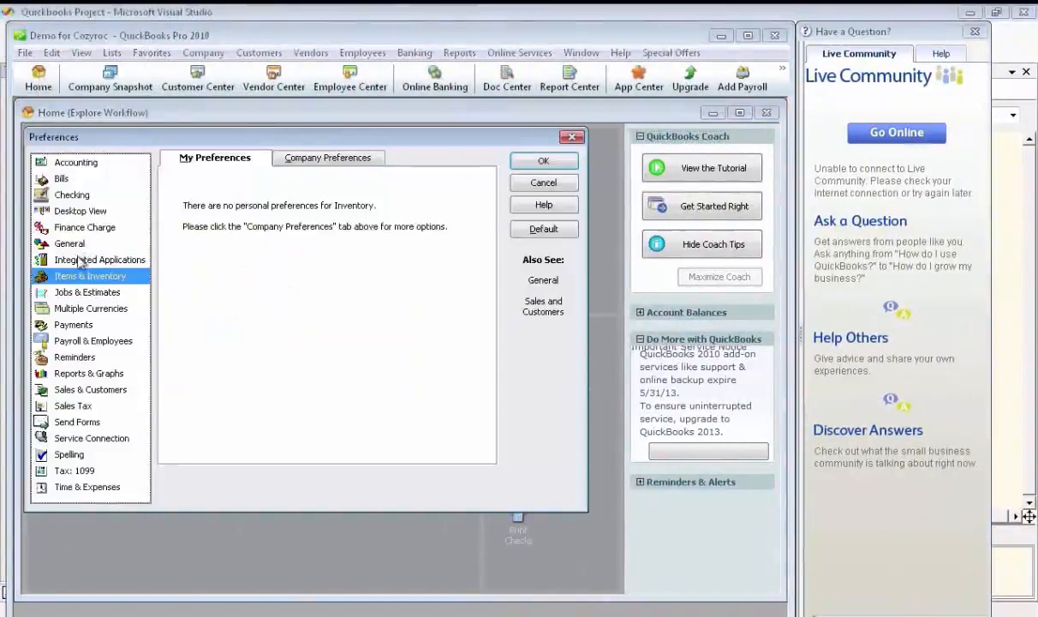
left_click(80, 261)
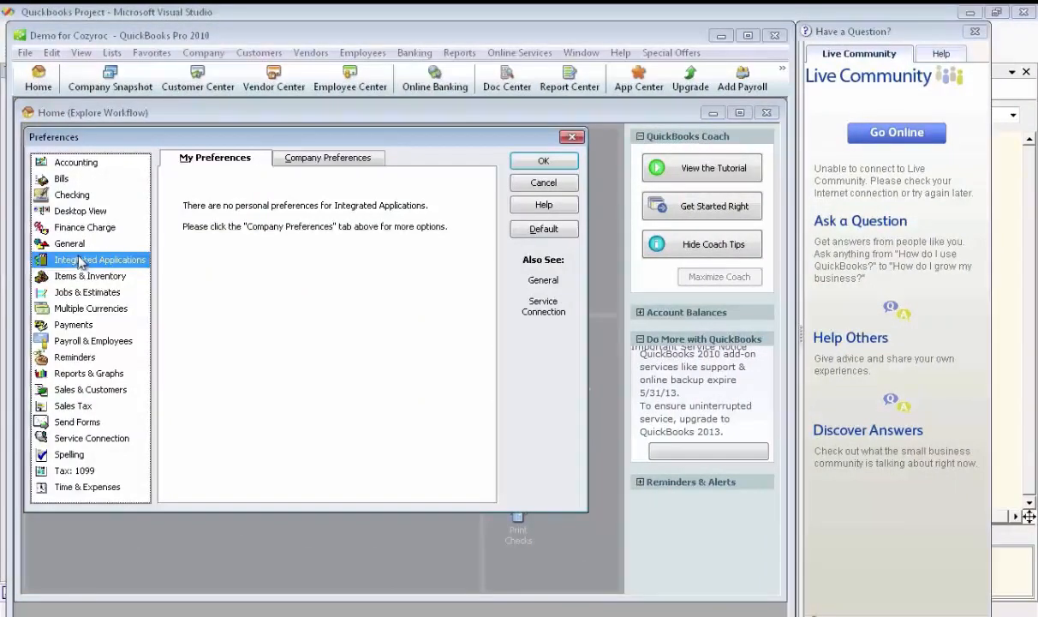
left_click(317, 160)
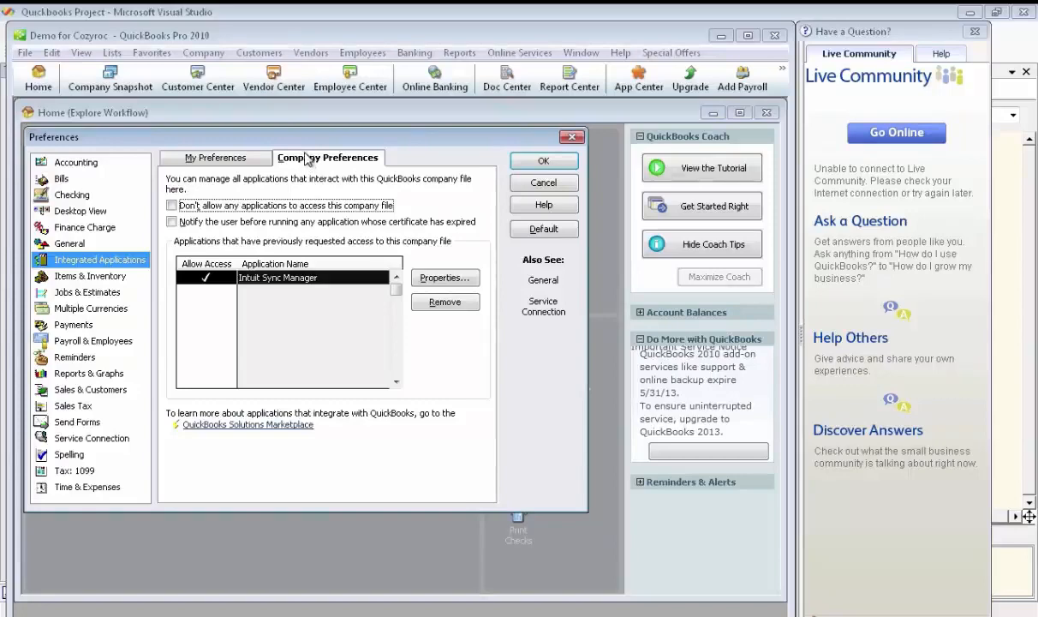
left_click(537, 162)
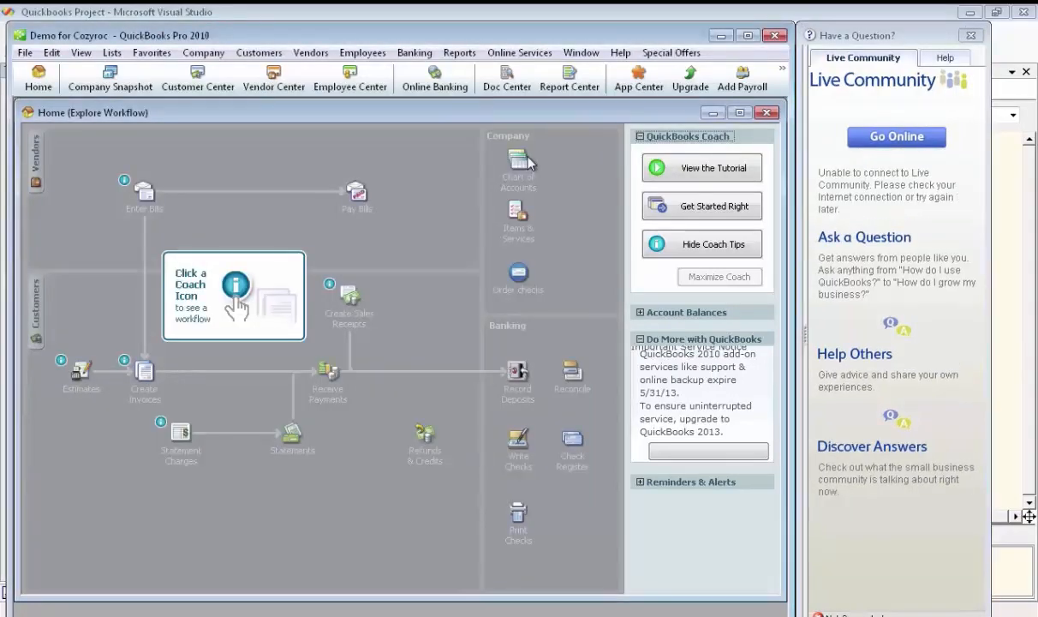
- Bring up the company file's user list and open the non-admin user for editing
left_click(217, 56)
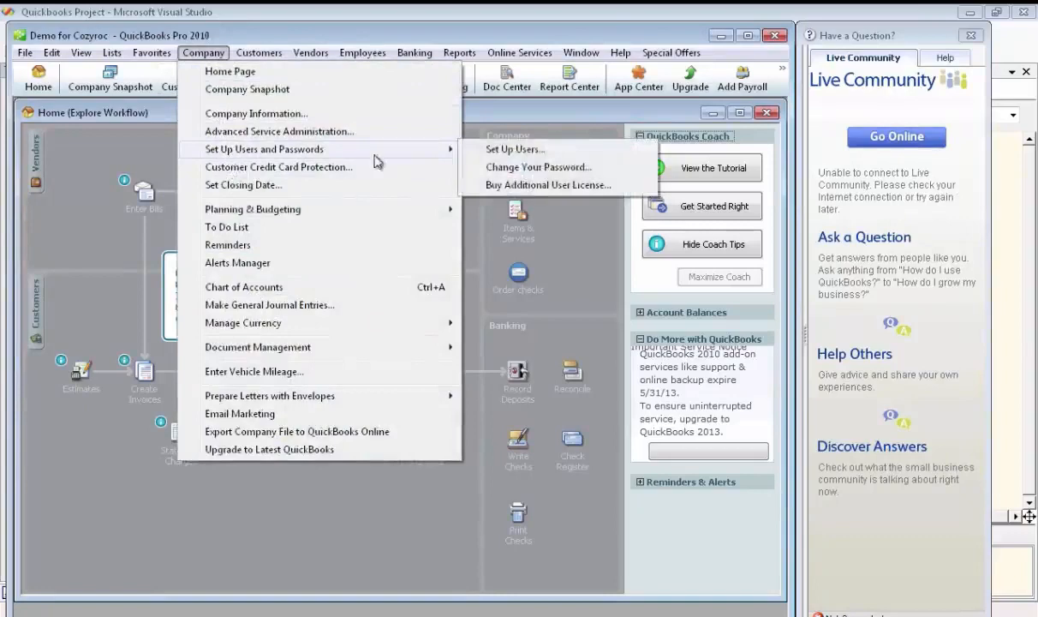
mouse_move(417, 150)
left_click(497, 151)
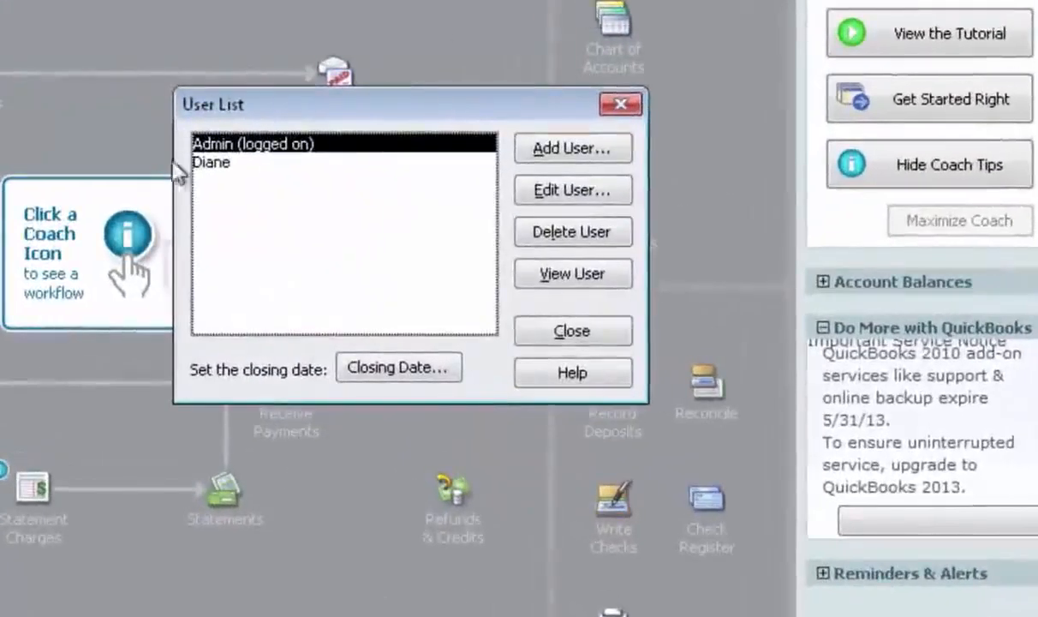
left_click(221, 165)
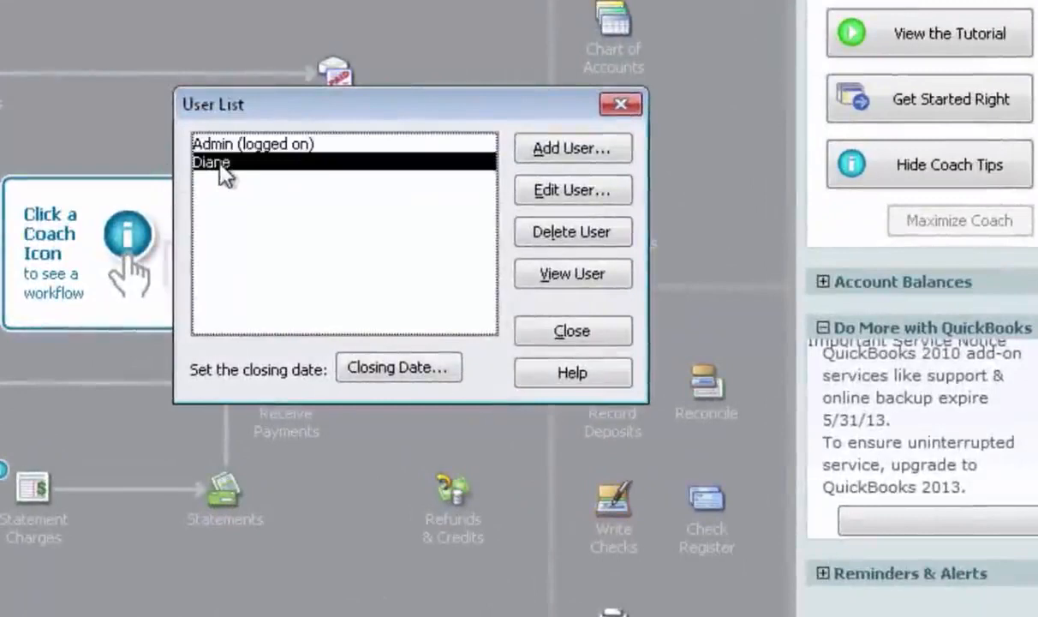
left_click(561, 190)
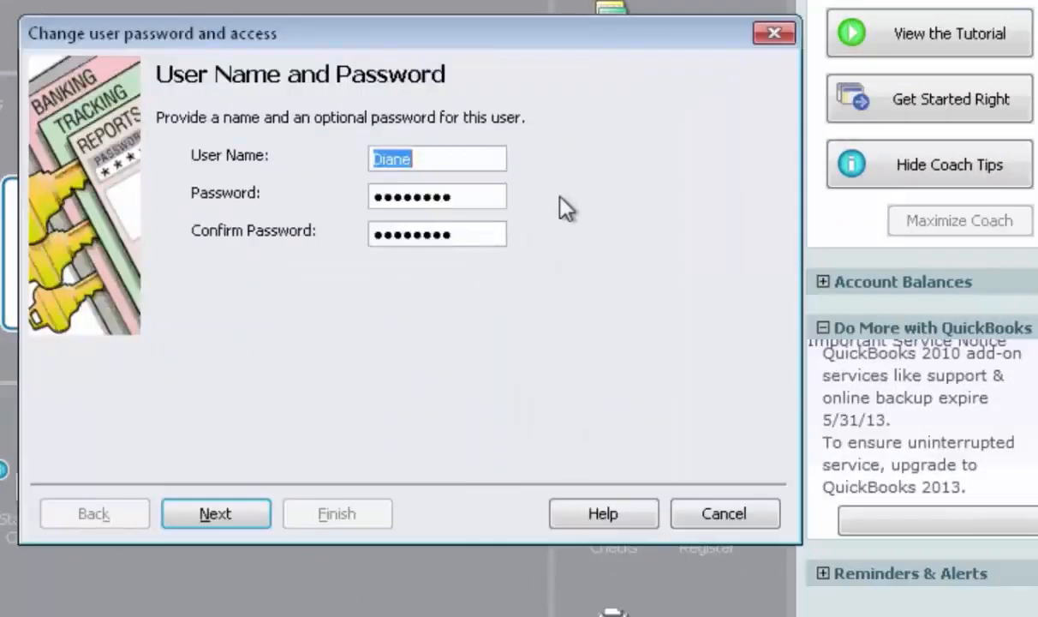
- Grant the user access to all areas of QuickBooks, finish the user changes and close the user list
left_click(238, 506)
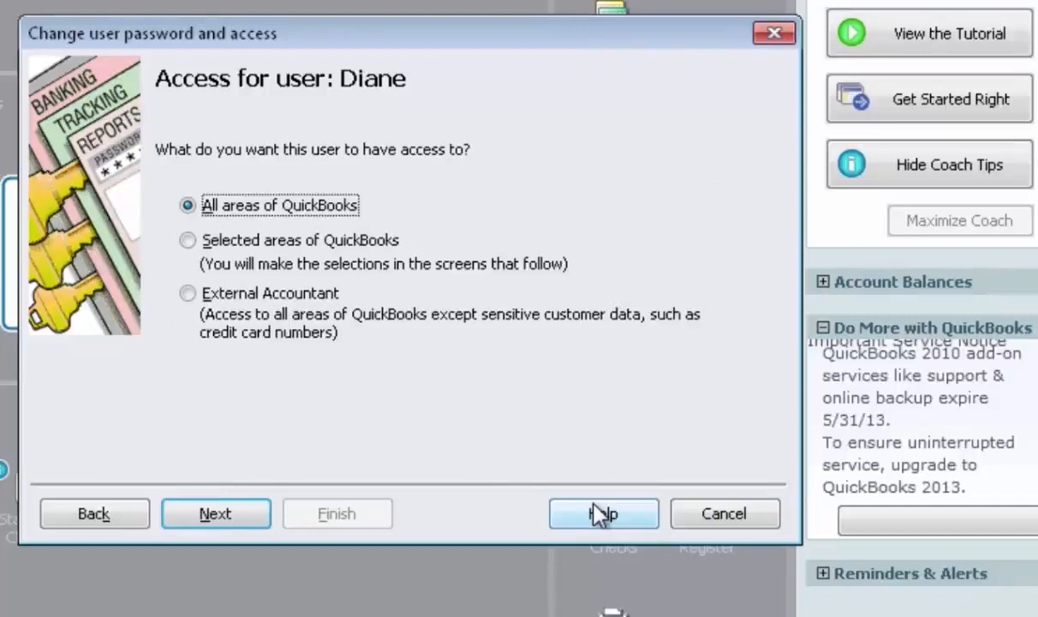
left_click(241, 517)
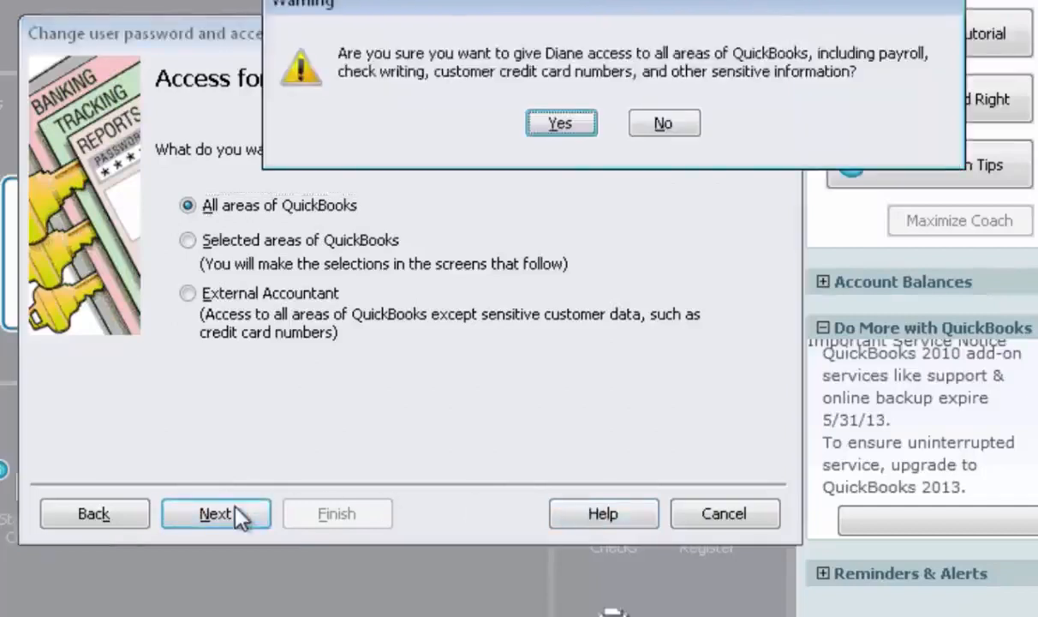
left_click(575, 127)
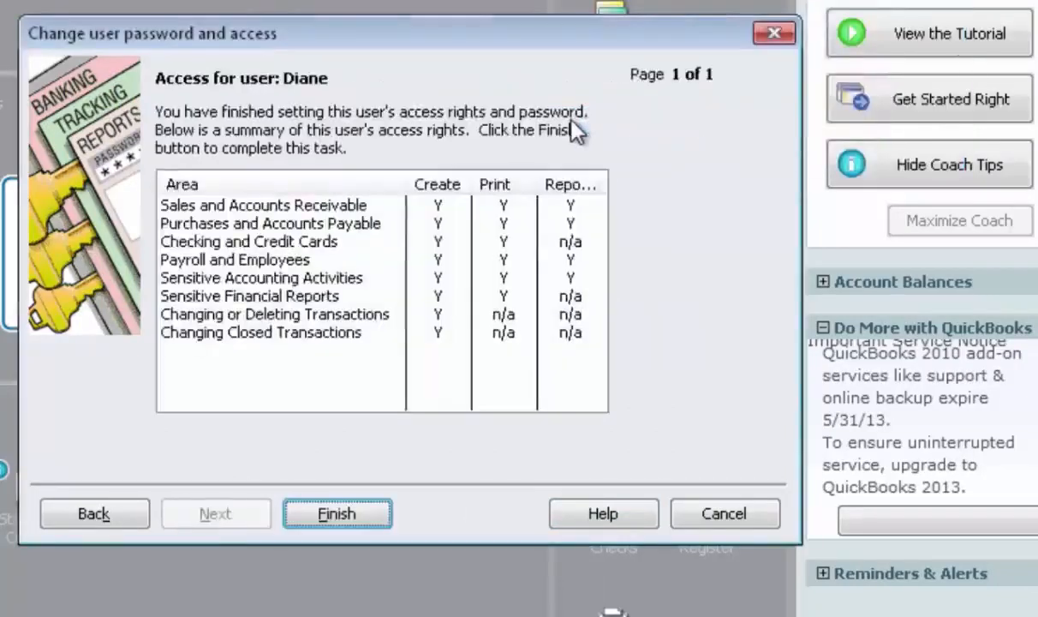
left_click(373, 518)
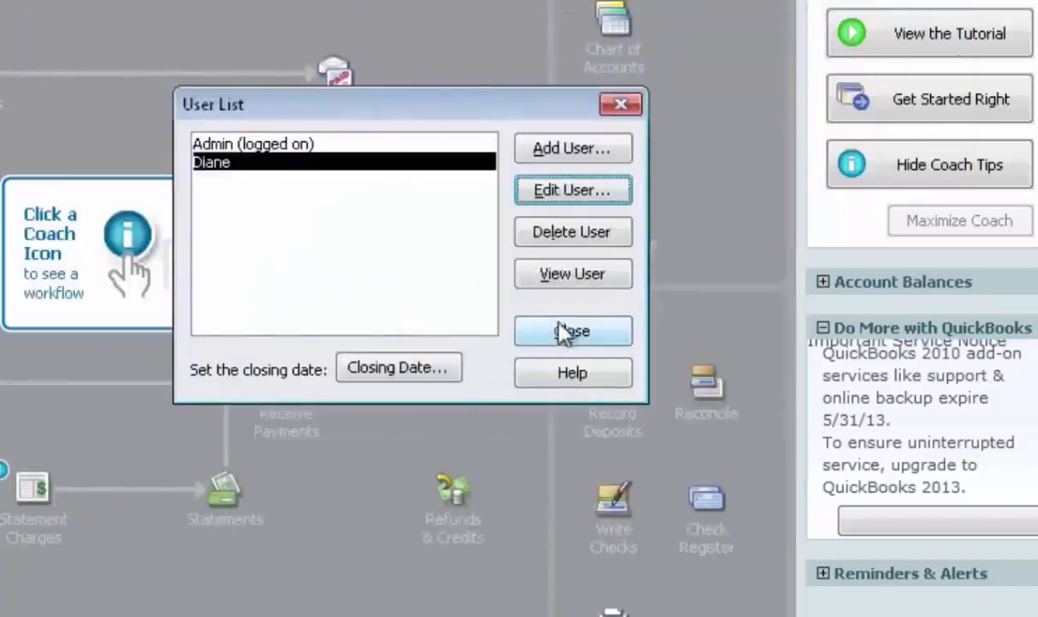
left_click(572, 334)
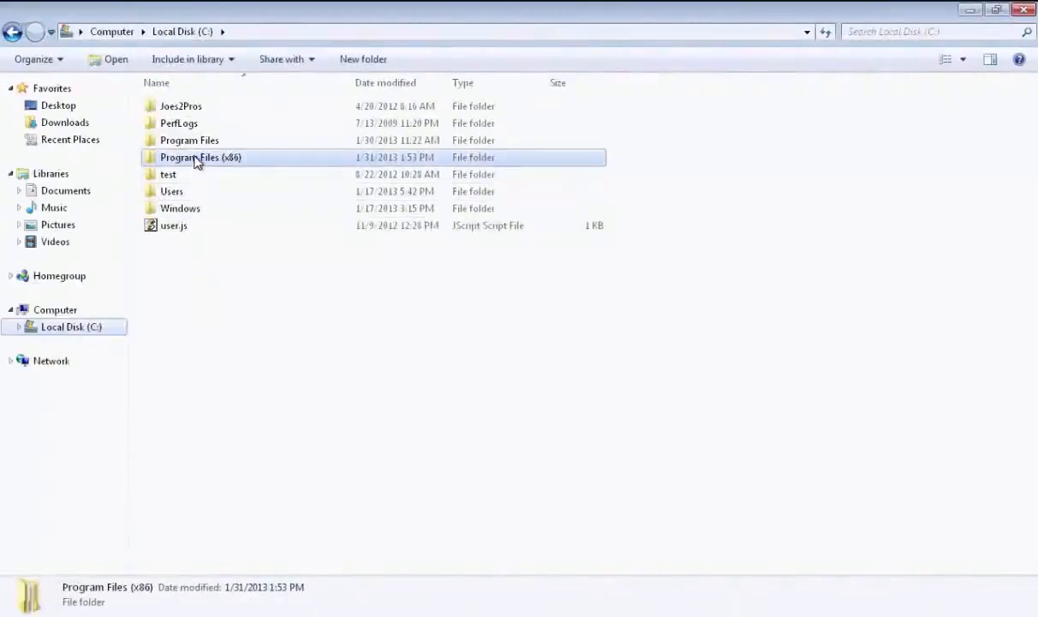
- Launch QbConnector.exe from C:\Program Files (x86)\CozyRoc\SSIS\Tools in Windows Explorer
double_click(197, 158)
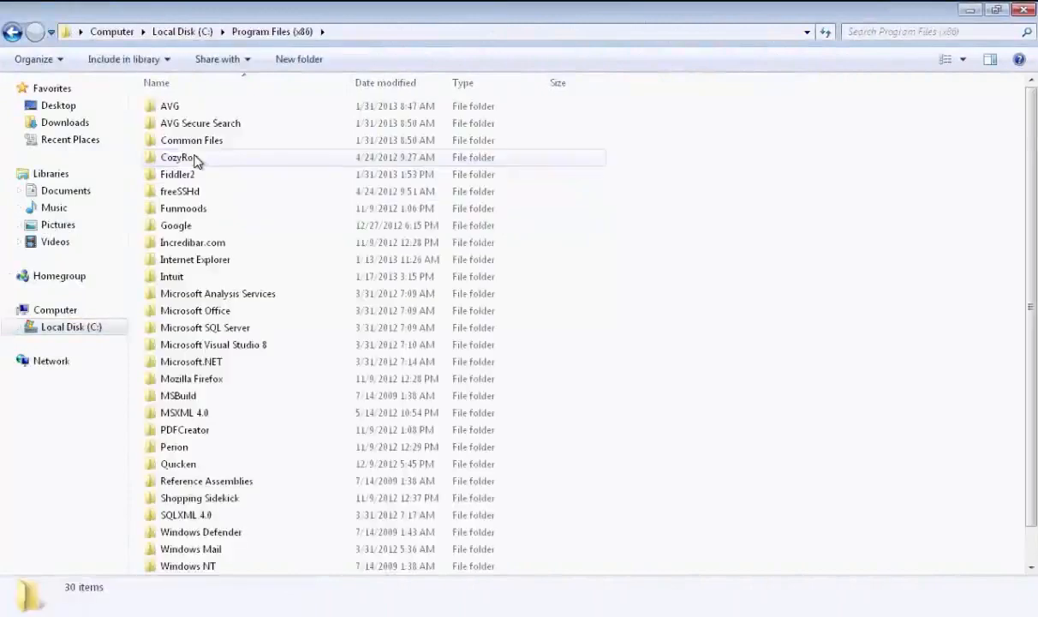
double_click(207, 159)
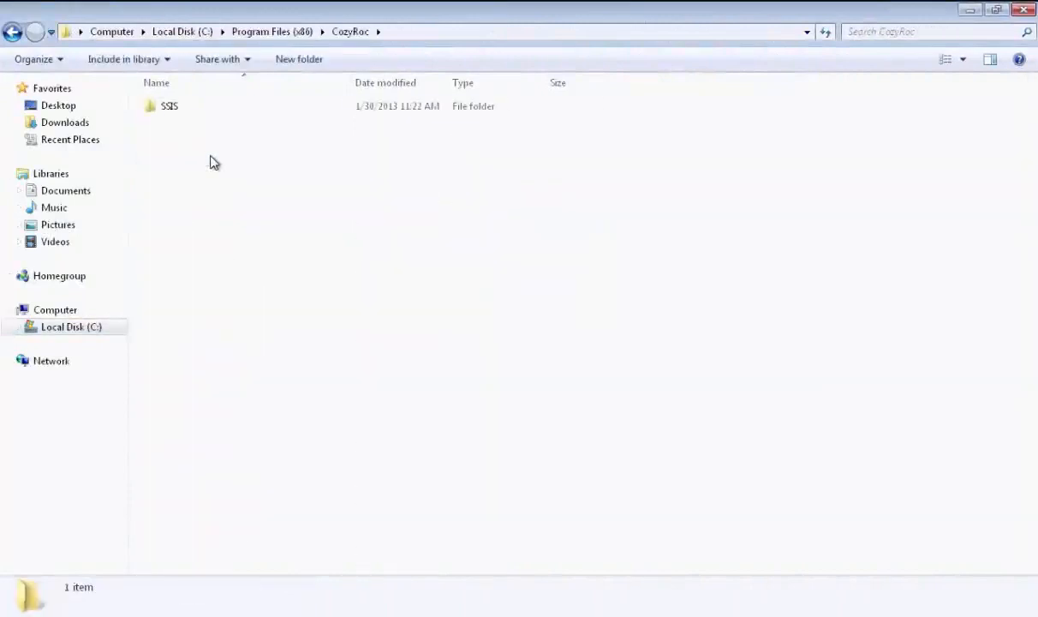
double_click(178, 108)
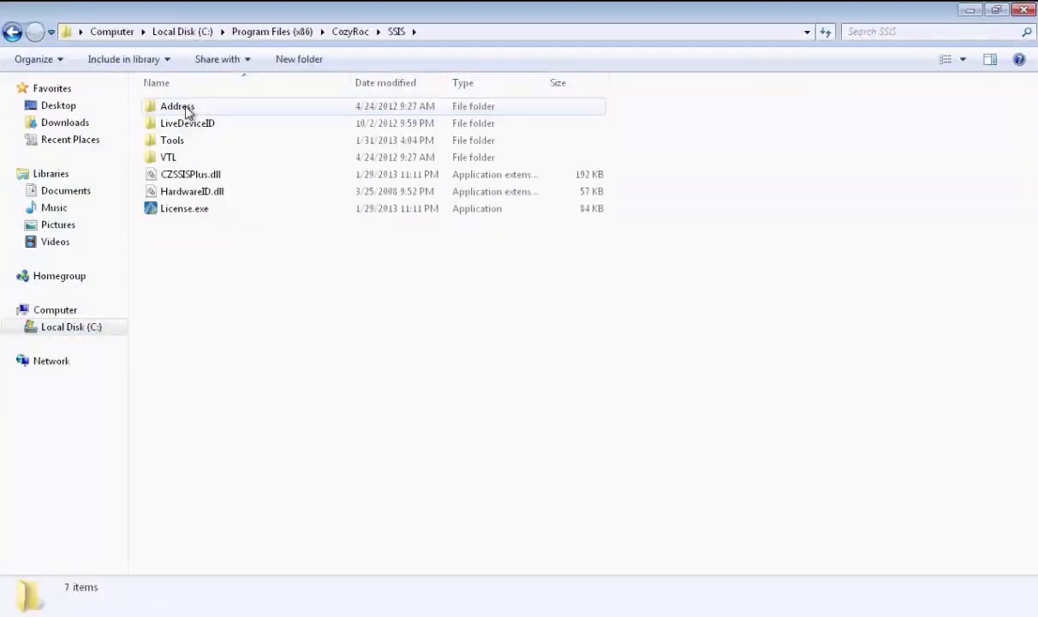
double_click(194, 142)
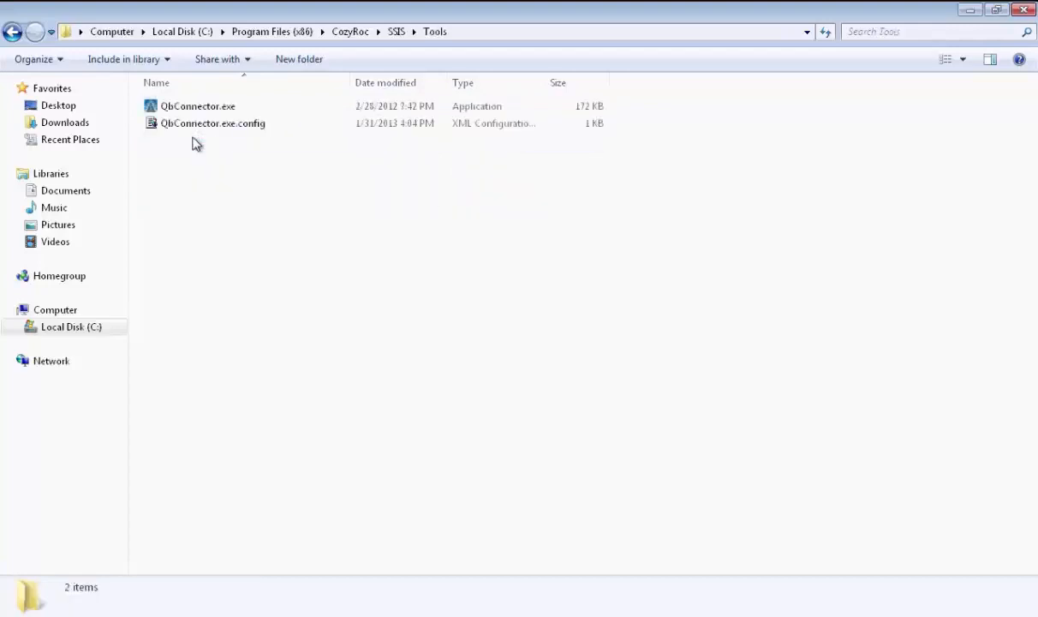
left_click(202, 110)
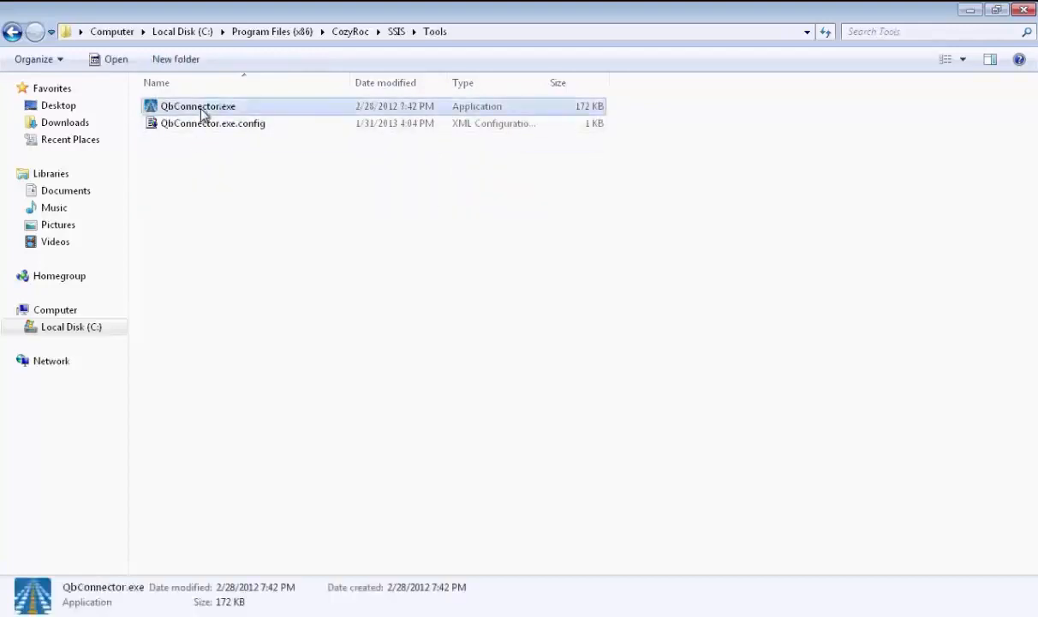
double_click(202, 111)
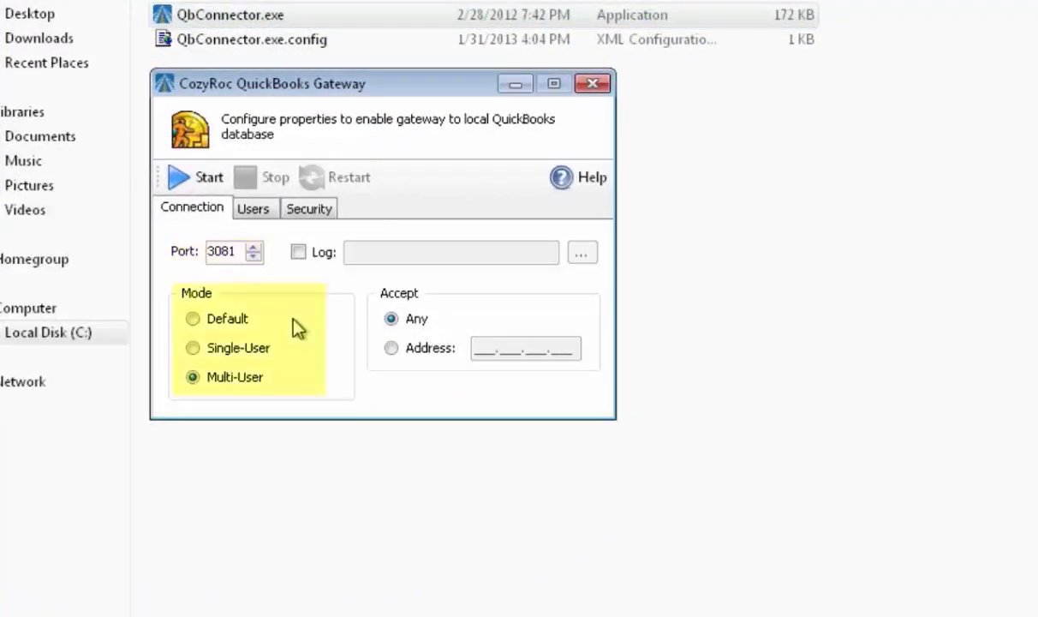
- Add a gateway user with the QuickBooks user's name, account password and company file Demo for Cozyroc.QBW, and show the security settings
left_click(261, 216)
key("Tab")
type("Diane")
key("Tab")
type("********")
key("Tab")
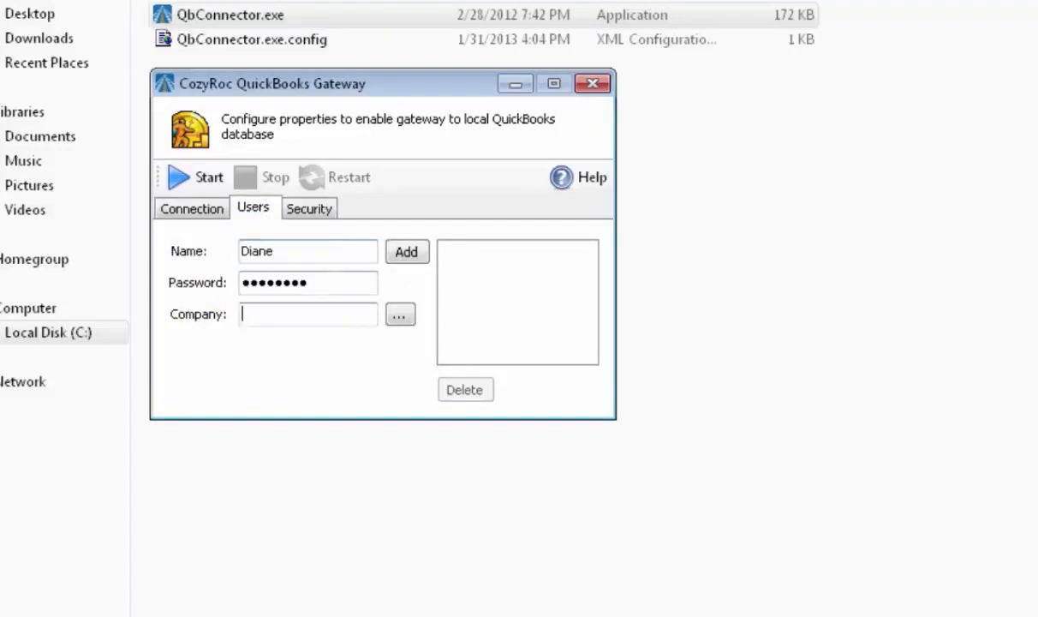
left_click(400, 315)
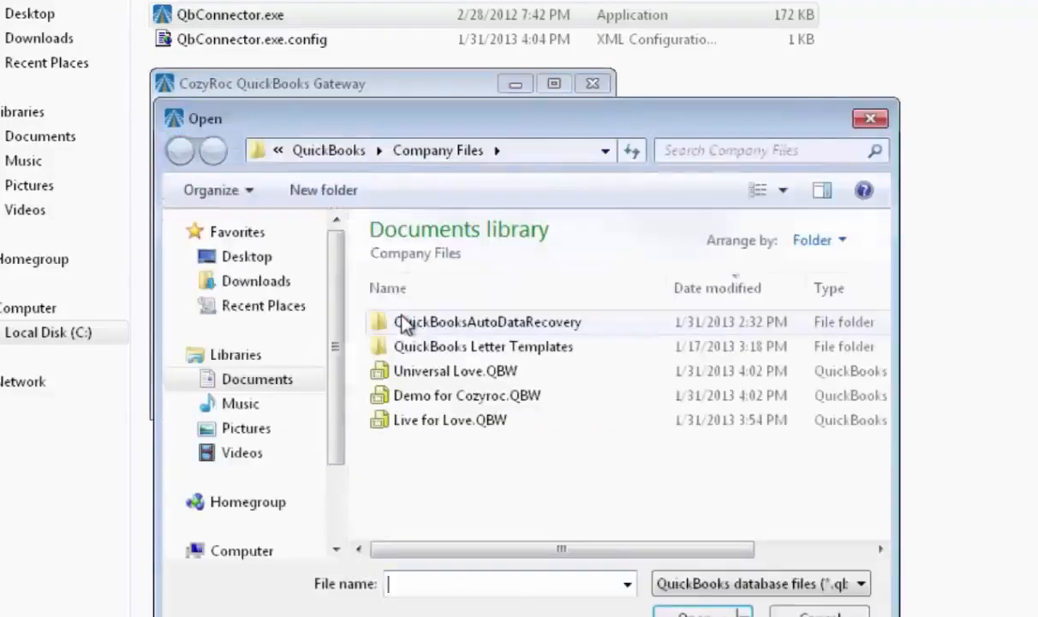
double_click(410, 395)
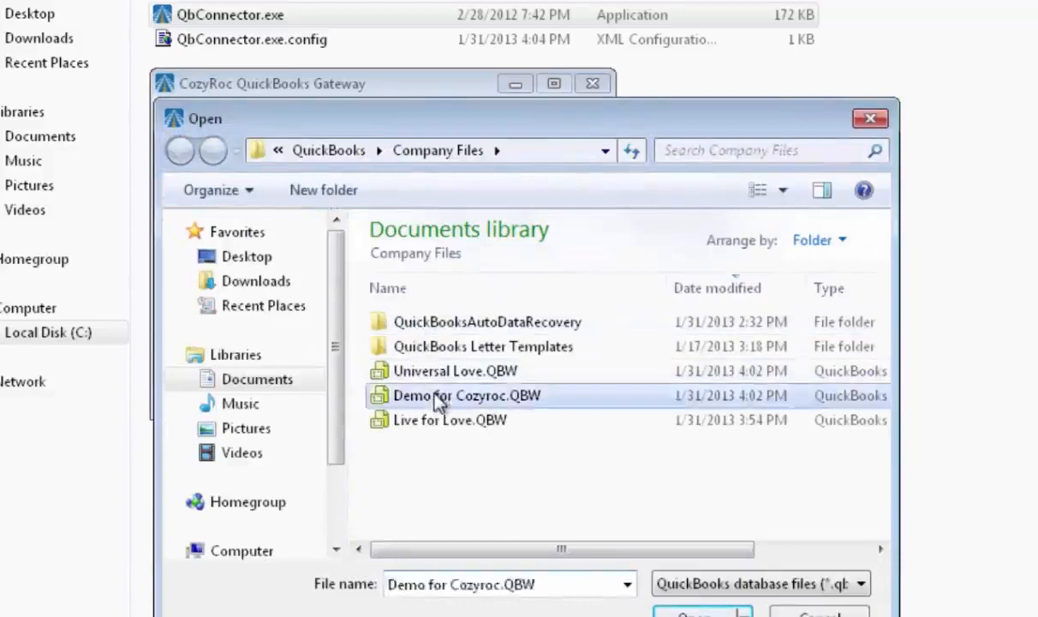
left_click(411, 254)
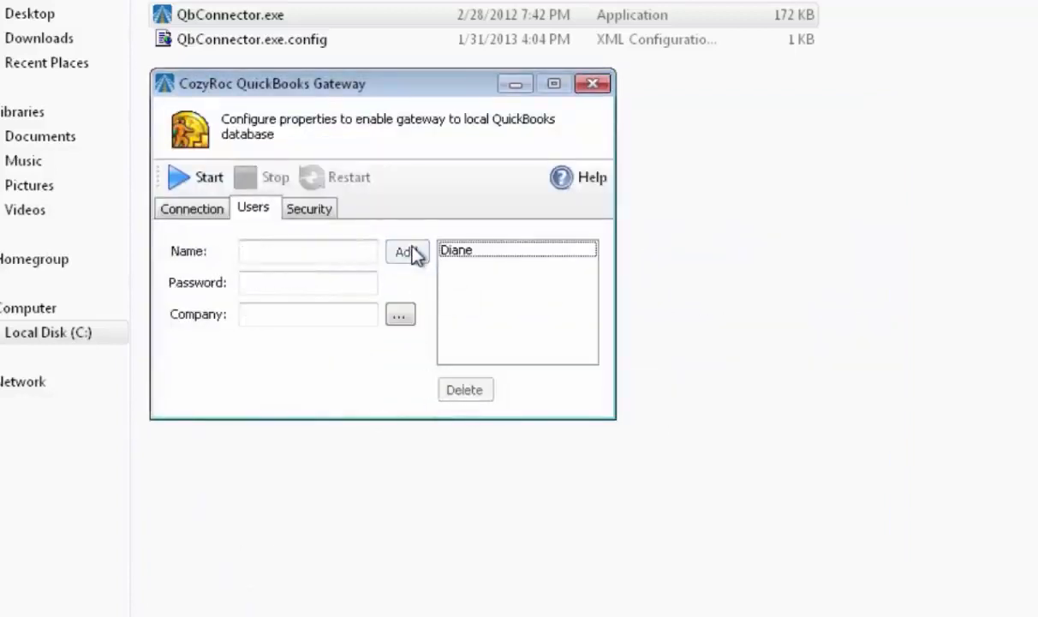
left_click(319, 209)
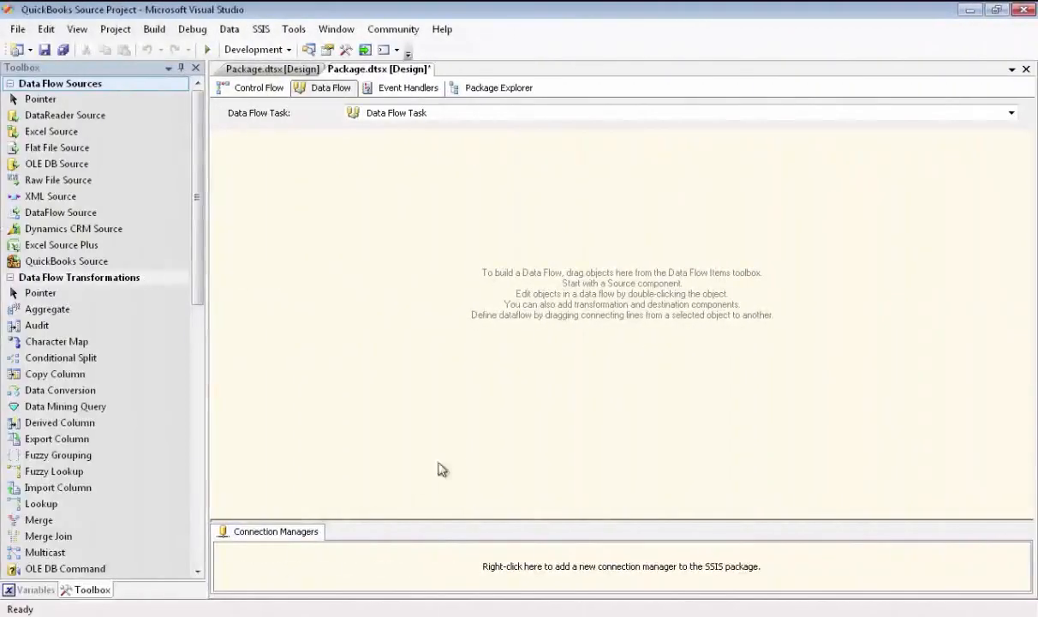
- In Visual Studio, add a new connection manager of type QUICKBOOKS to the SSIS package
right_click(55, 564)
left_click(363, 431)
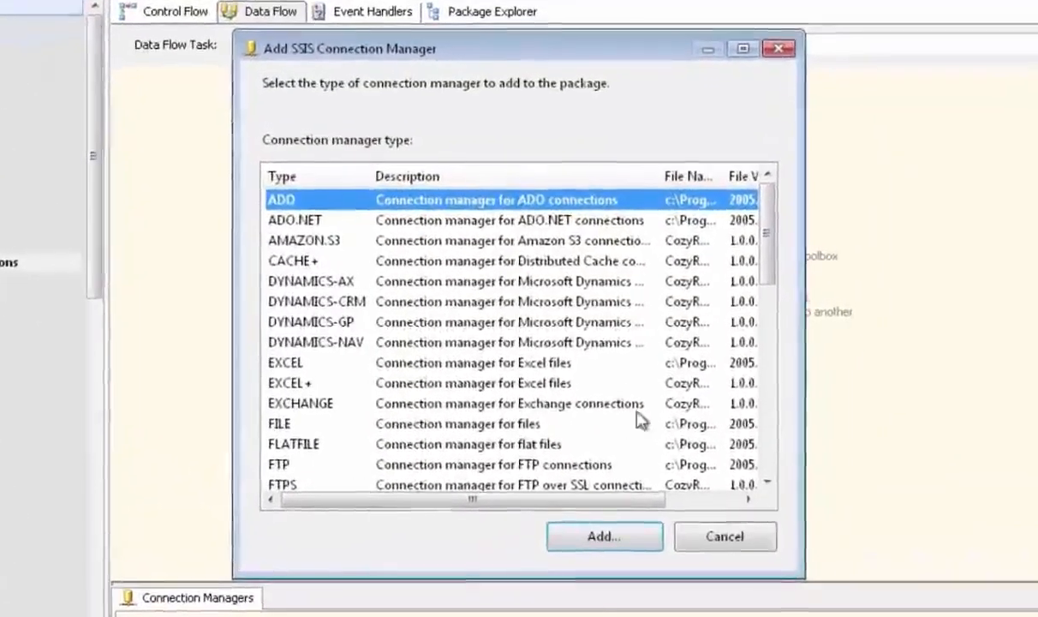
left_click(706, 422)
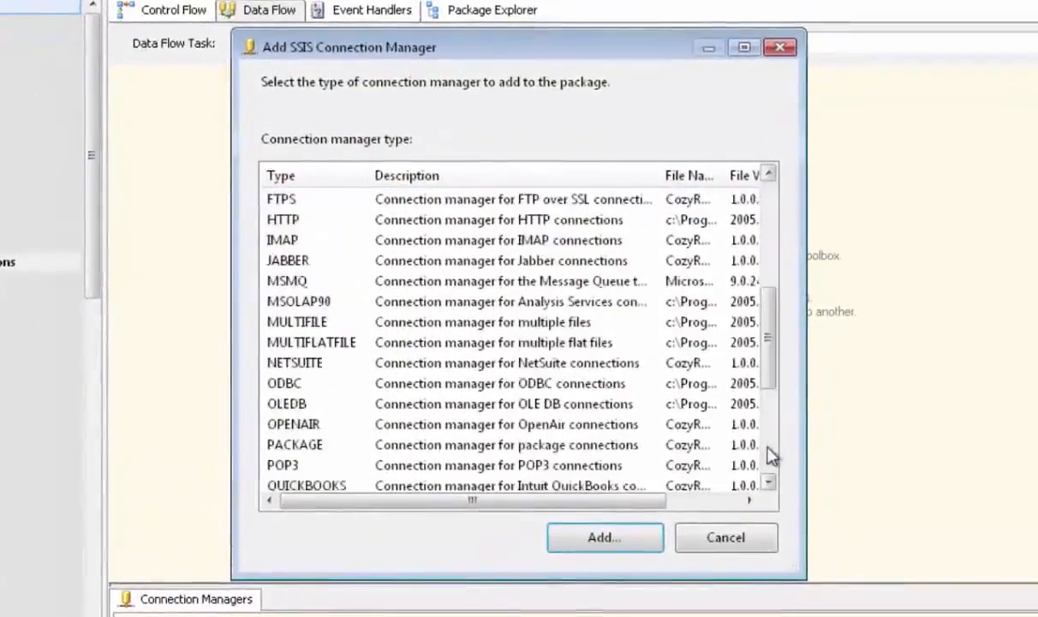
left_click_drag(772, 371, 774, 389)
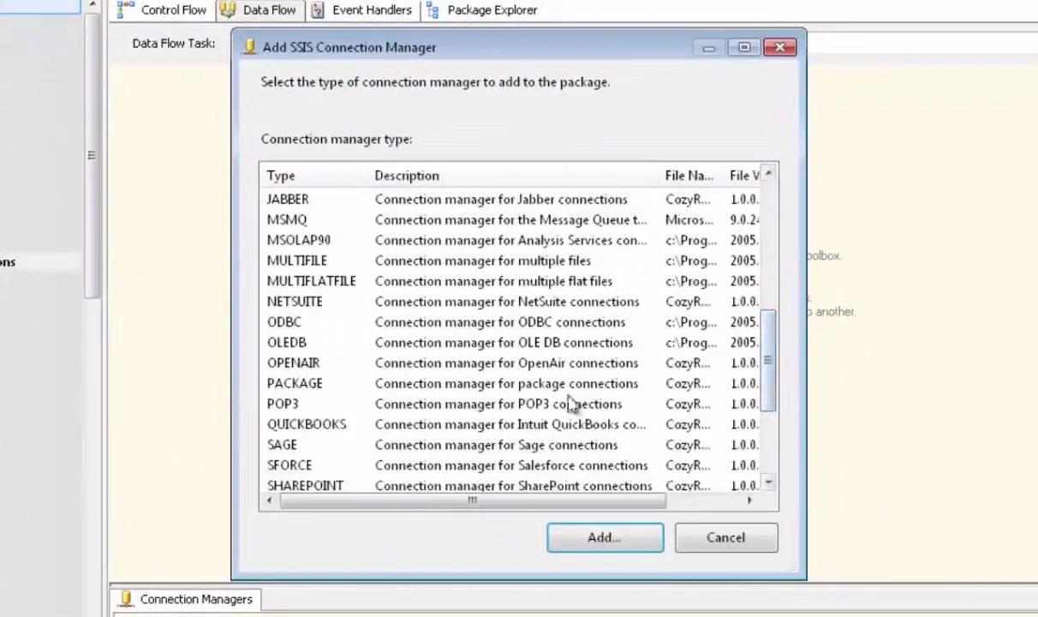
left_click(326, 430)
double_click(325, 433)
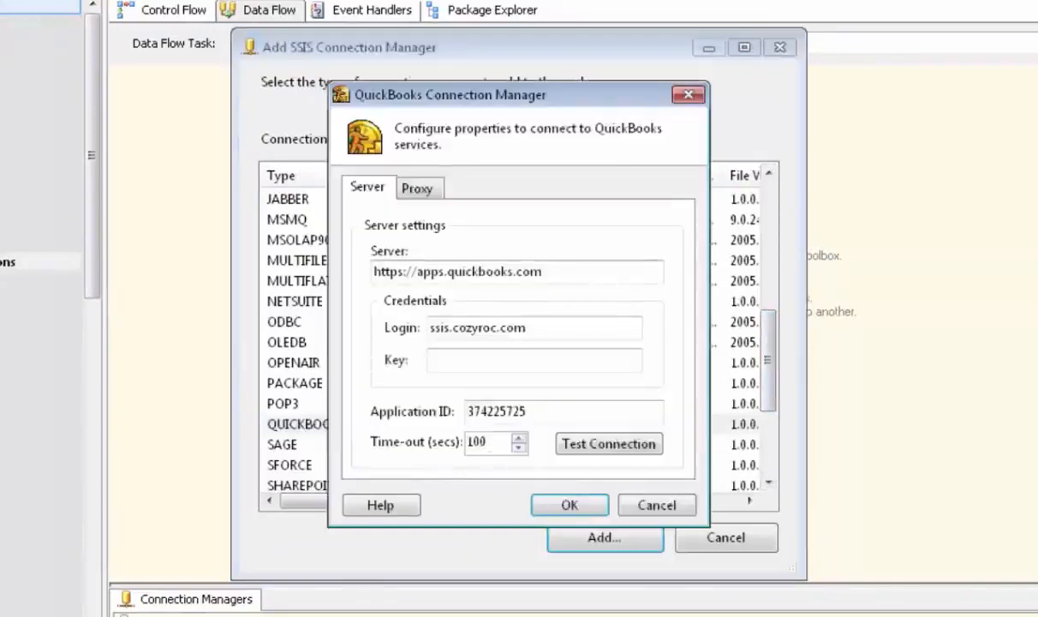
left_click_drag(544, 271, 416, 271)
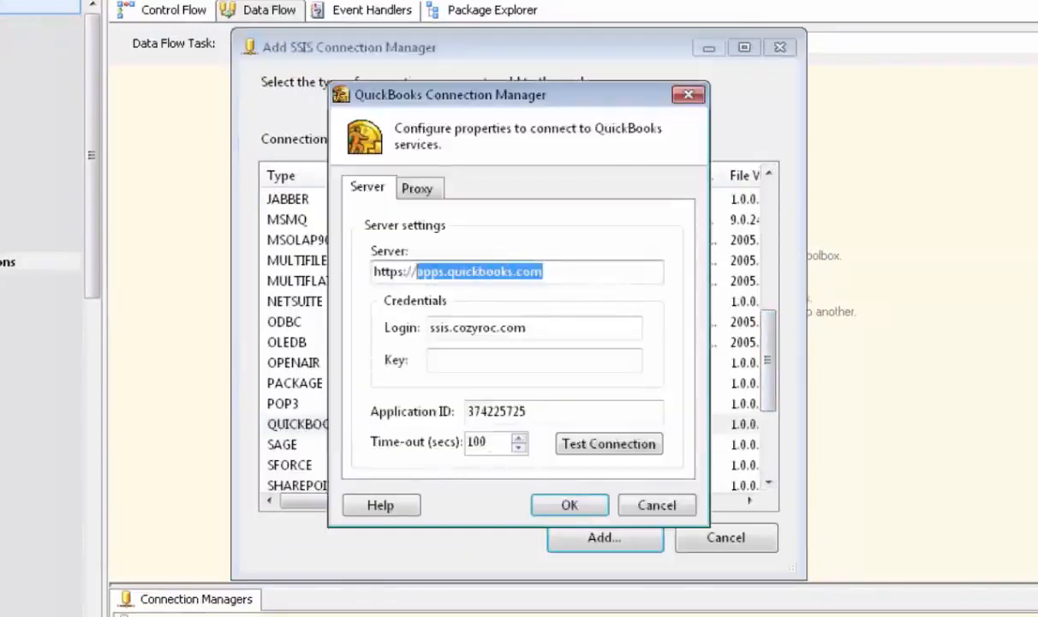
type("127")
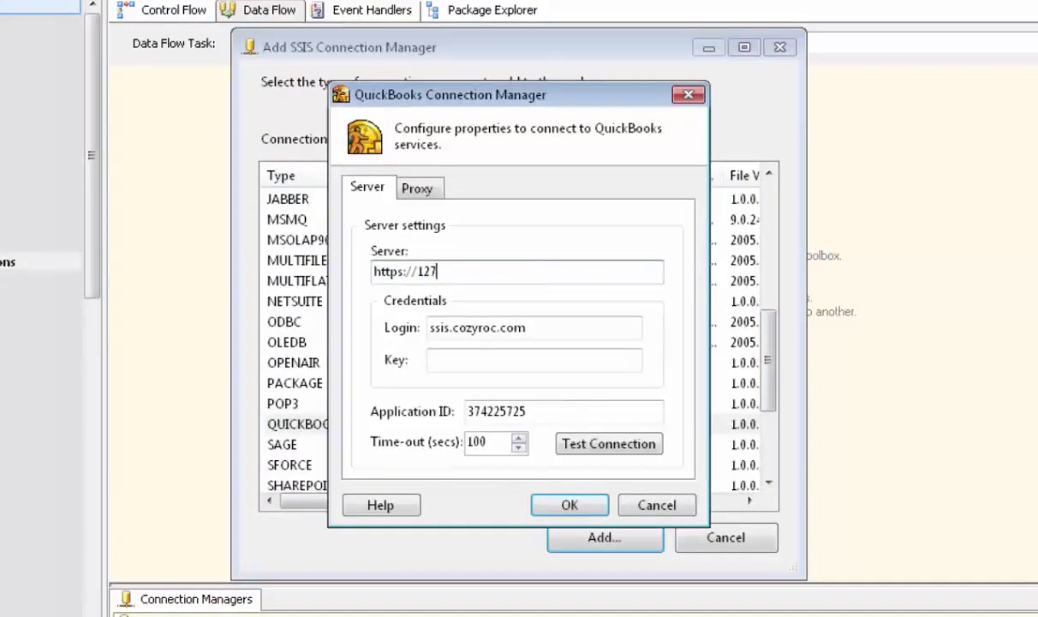
type(".0.0.1:3081")
- Enter the QuickBooks user's login name and password key in the connection credentials, and test the connection
key("Tab")
type("Diane")
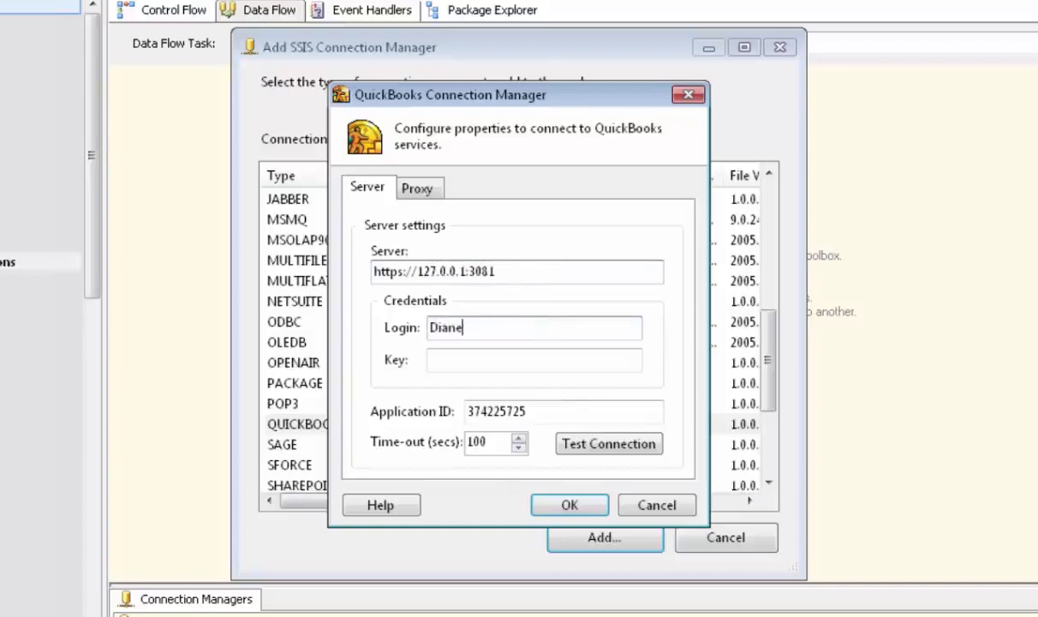
key("Tab")
type("••••••")
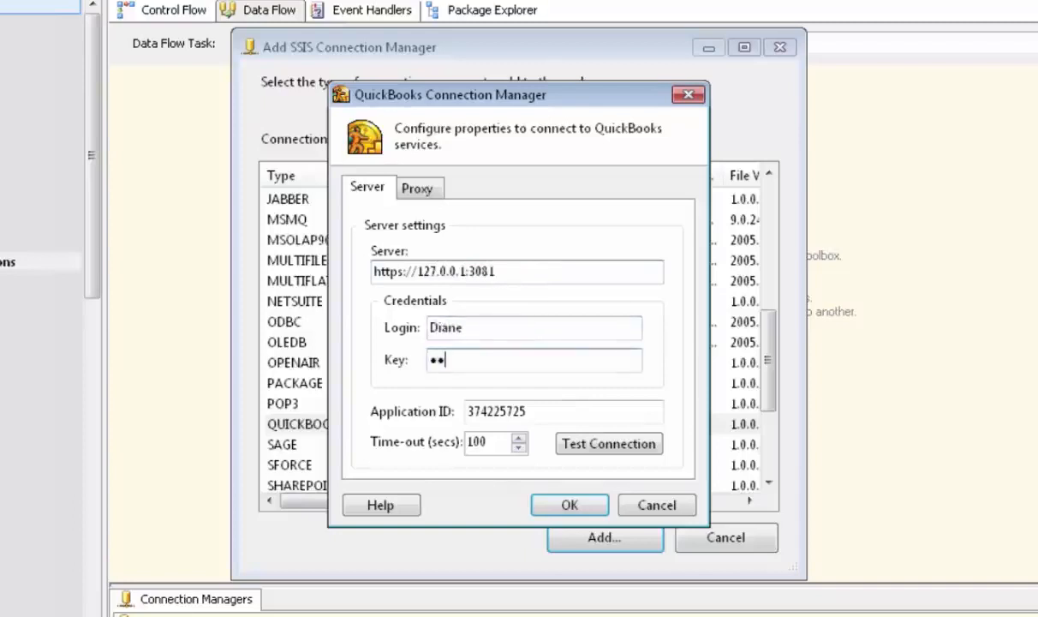
type("••")
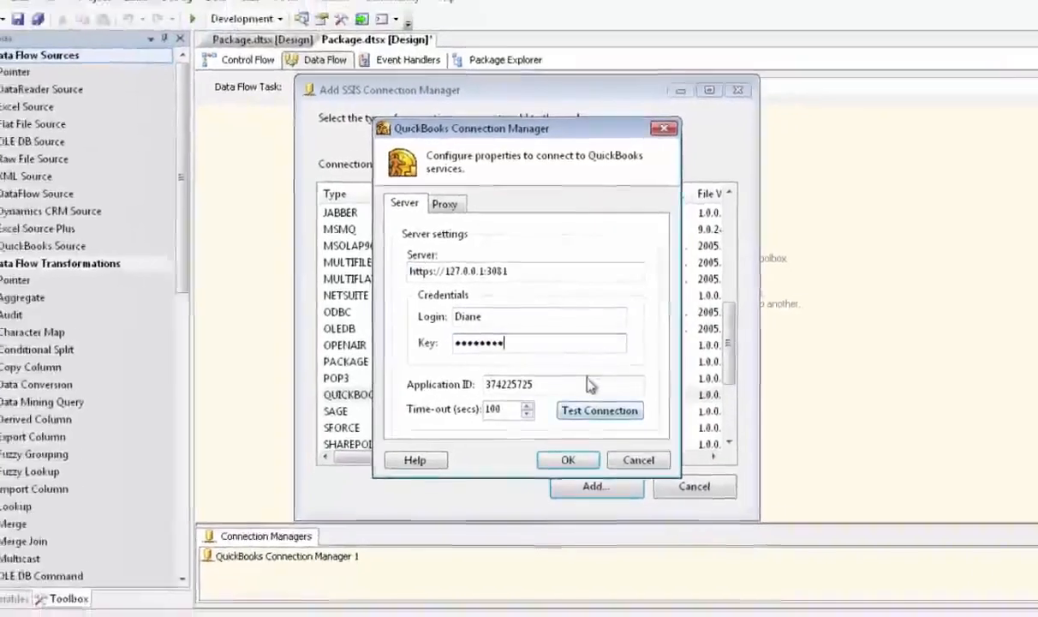
left_click(612, 438)
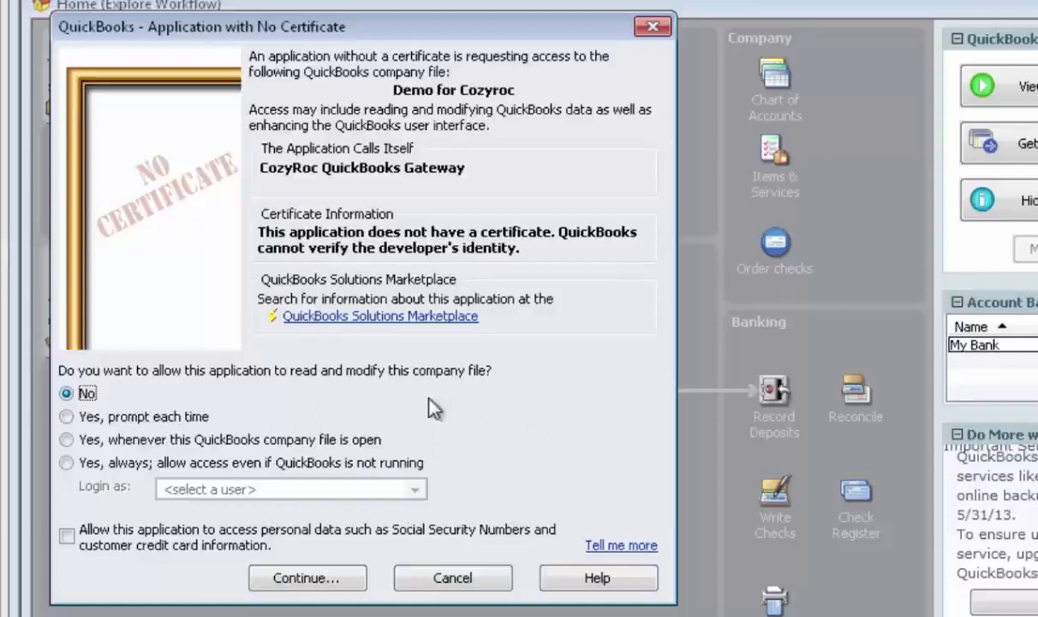
- Allow the CozyRoc QuickBooks Gateway access whenever the Demo for Cozyroc company file is open, and save the QuickBooks connection manager in Visual Studio
left_click(66, 439)
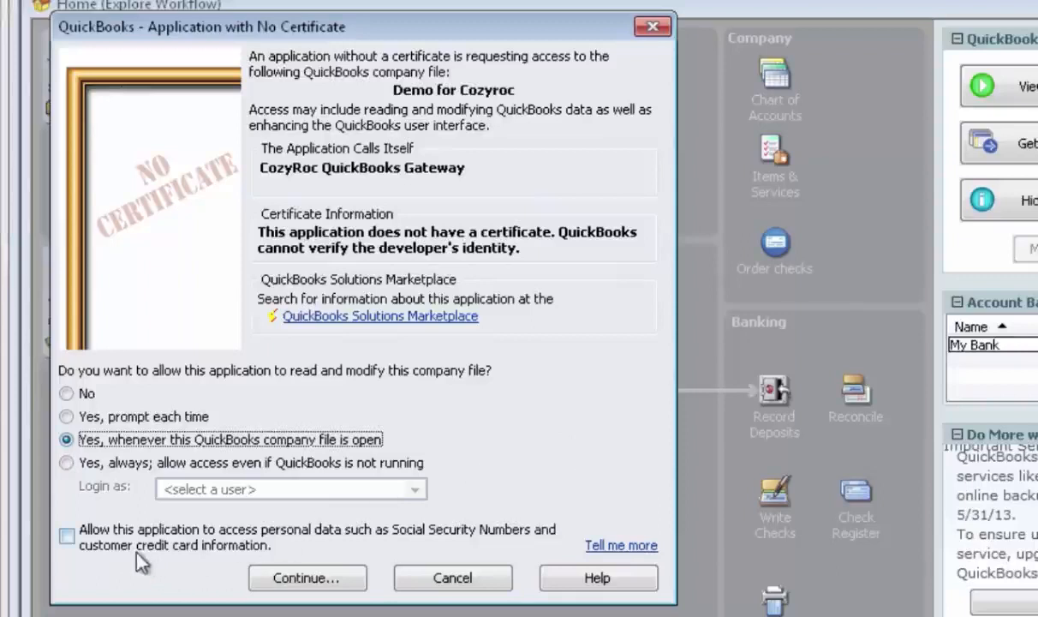
left_click(322, 579)
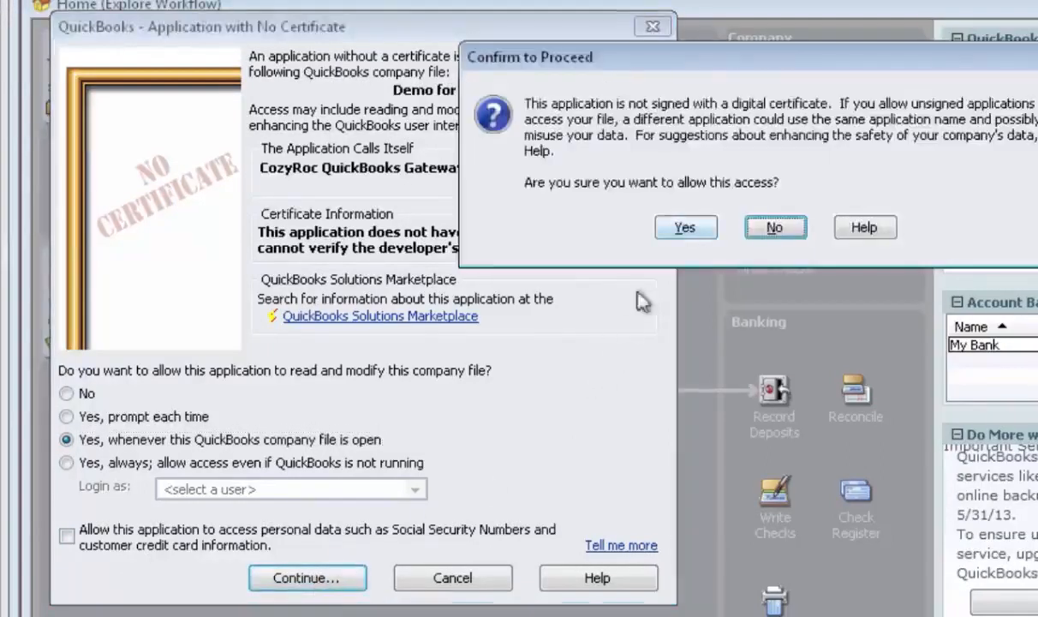
left_click(684, 227)
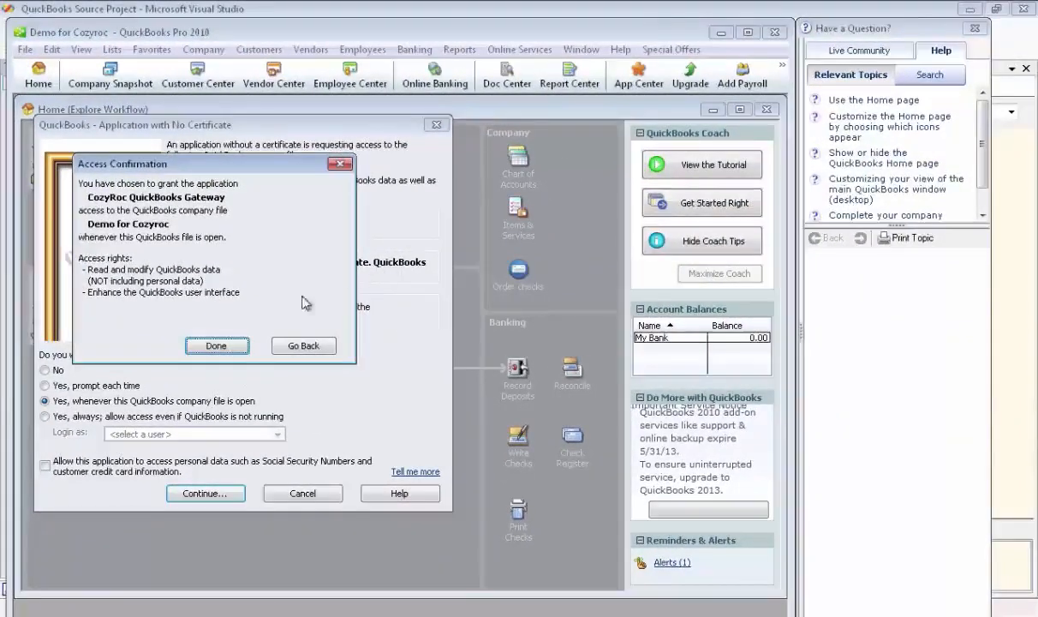
left_click(216, 346)
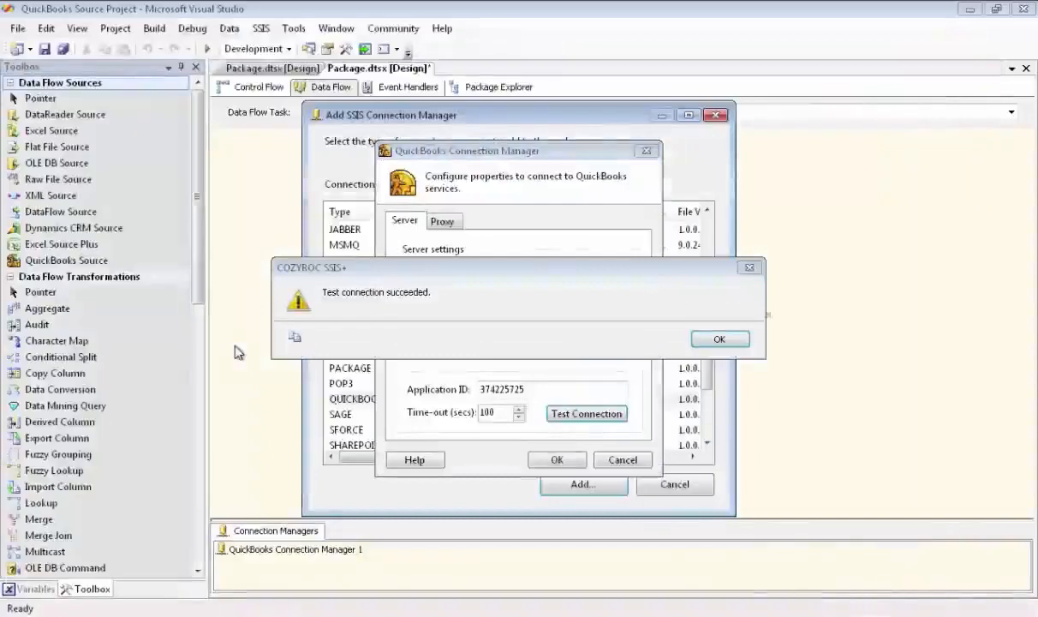
left_click(720, 340)
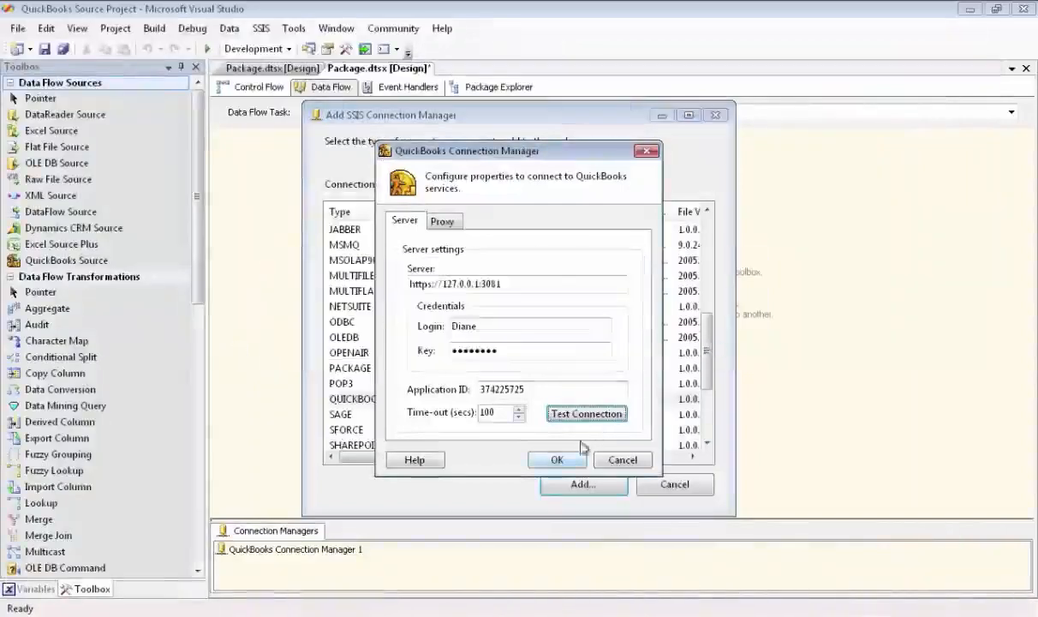
left_click(556, 461)
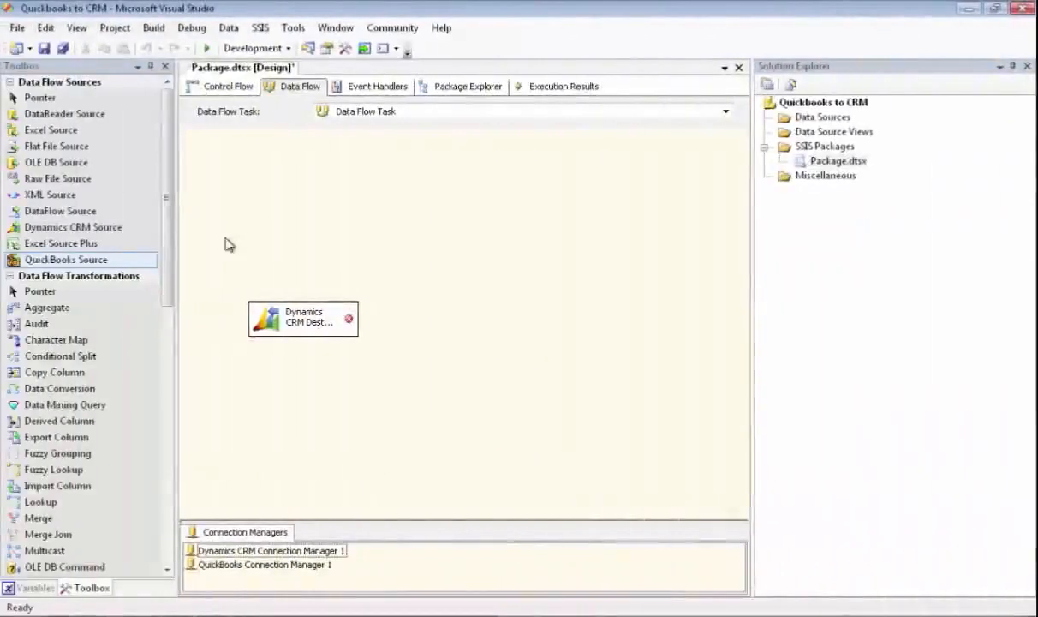
- Add a QuickBooks Source above the Dynamics CRM Destination in the data flow and assign it the QuickBooks connection manager
left_click_drag(103, 265, 252, 210)
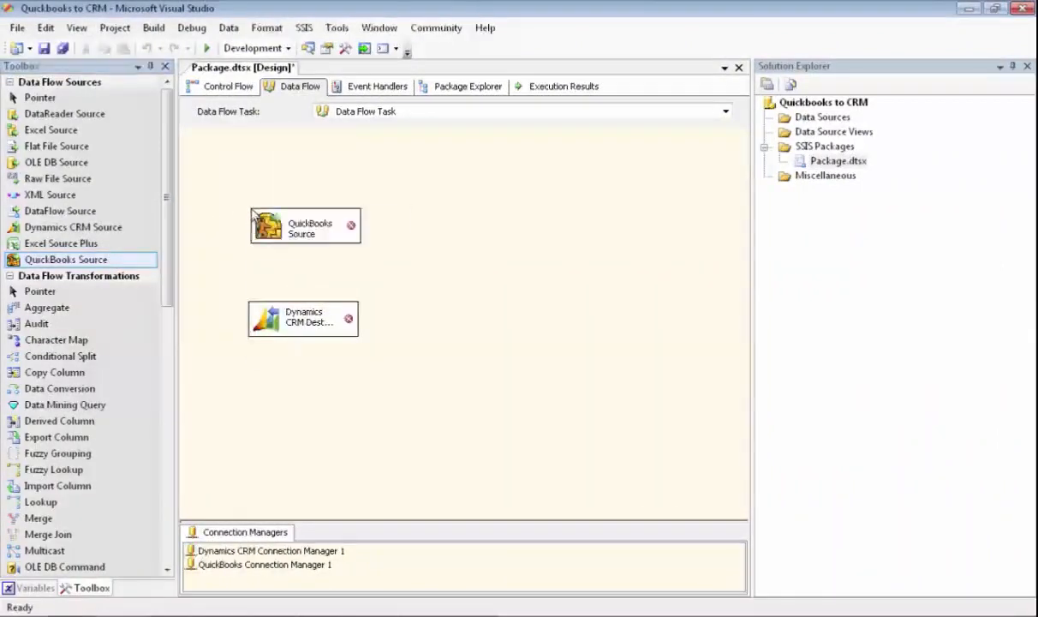
double_click(311, 226)
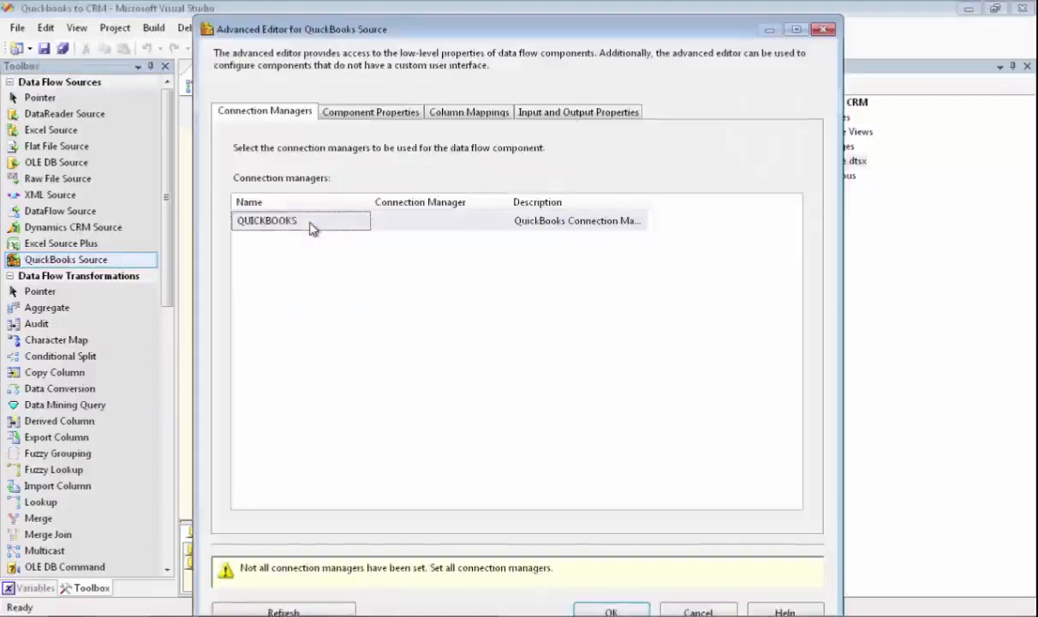
left_click(395, 222)
left_click(502, 221)
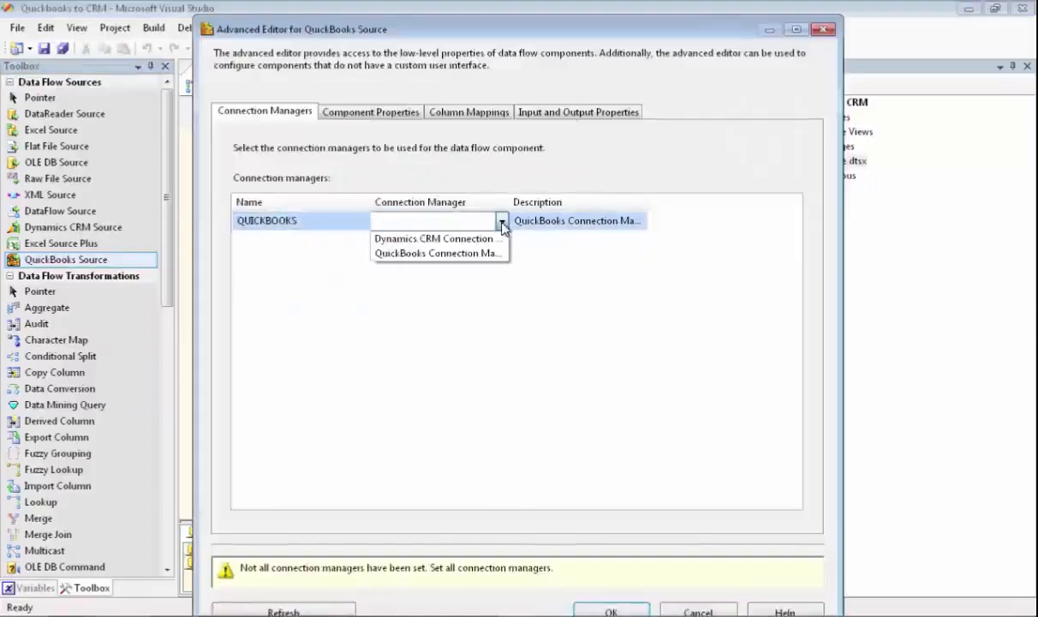
left_click(458, 253)
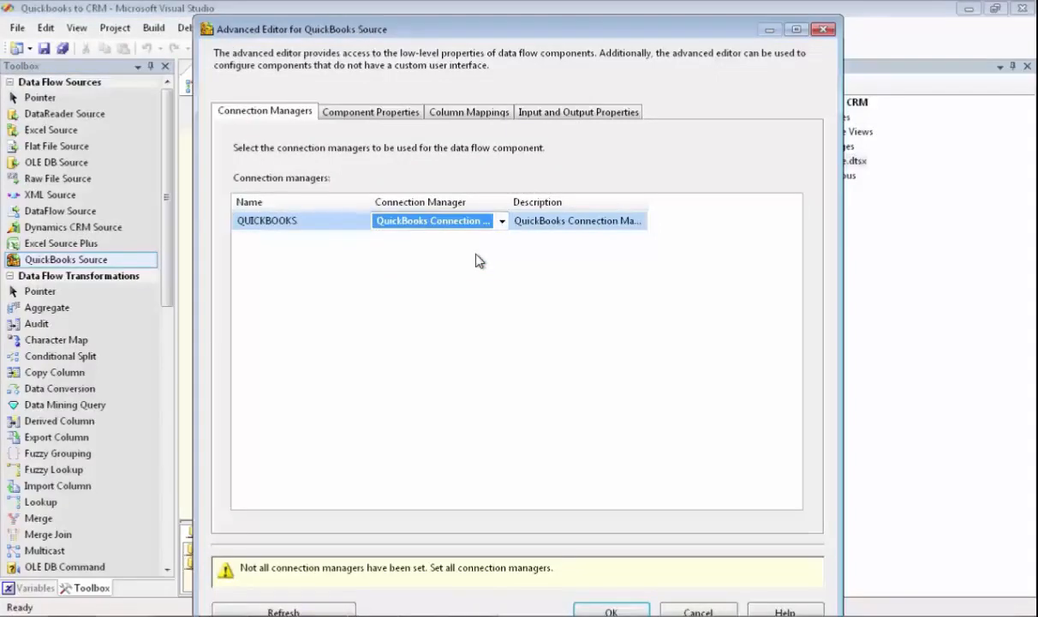
- Set the QuickBooks Source's Object property to Customer
left_click(396, 117)
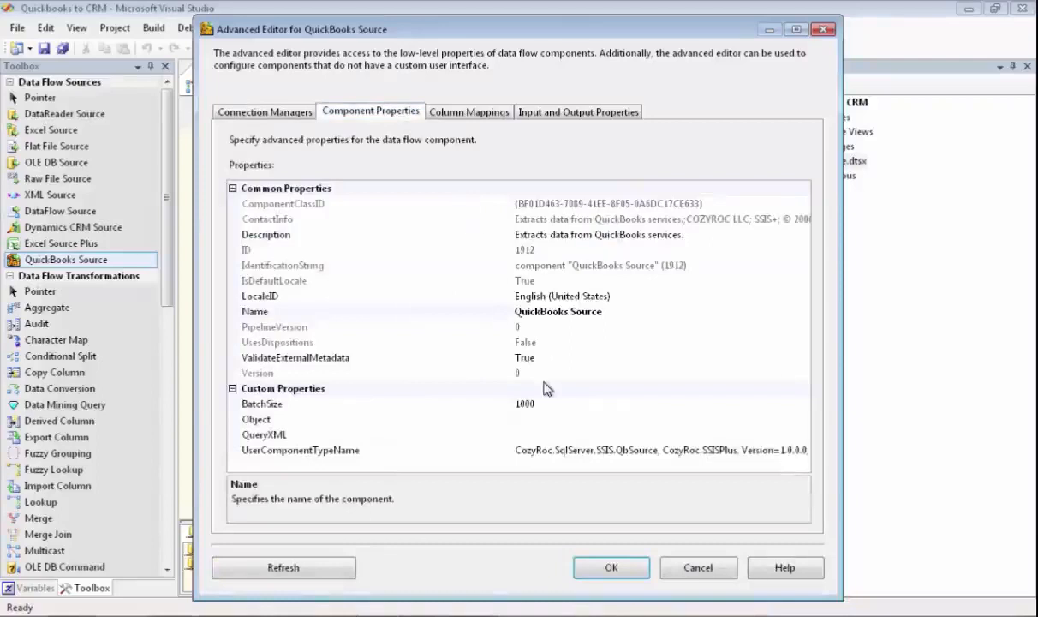
left_click(529, 419)
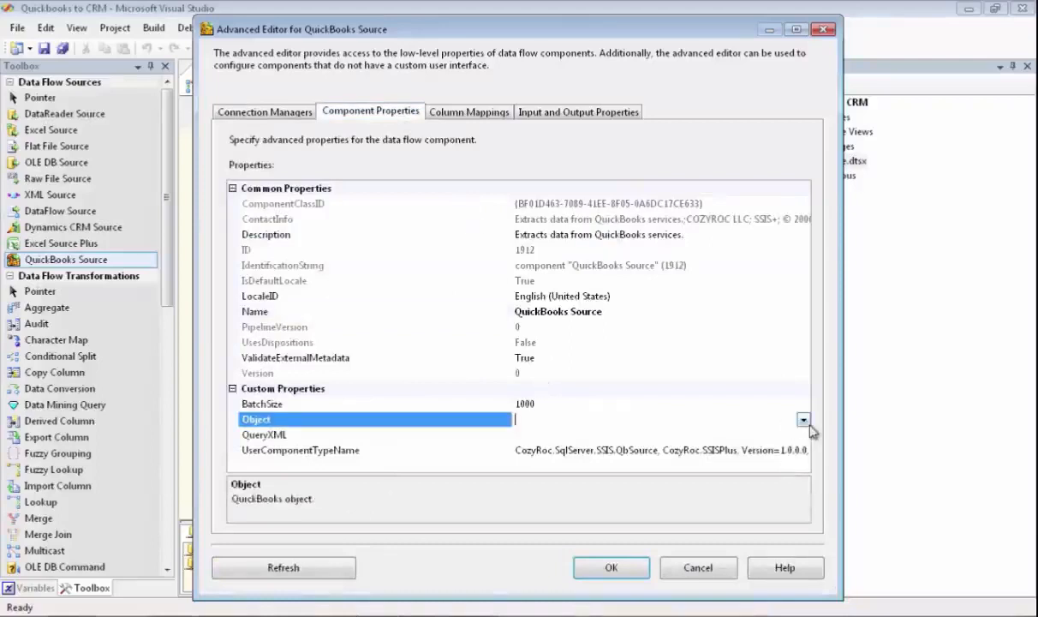
left_click(804, 419)
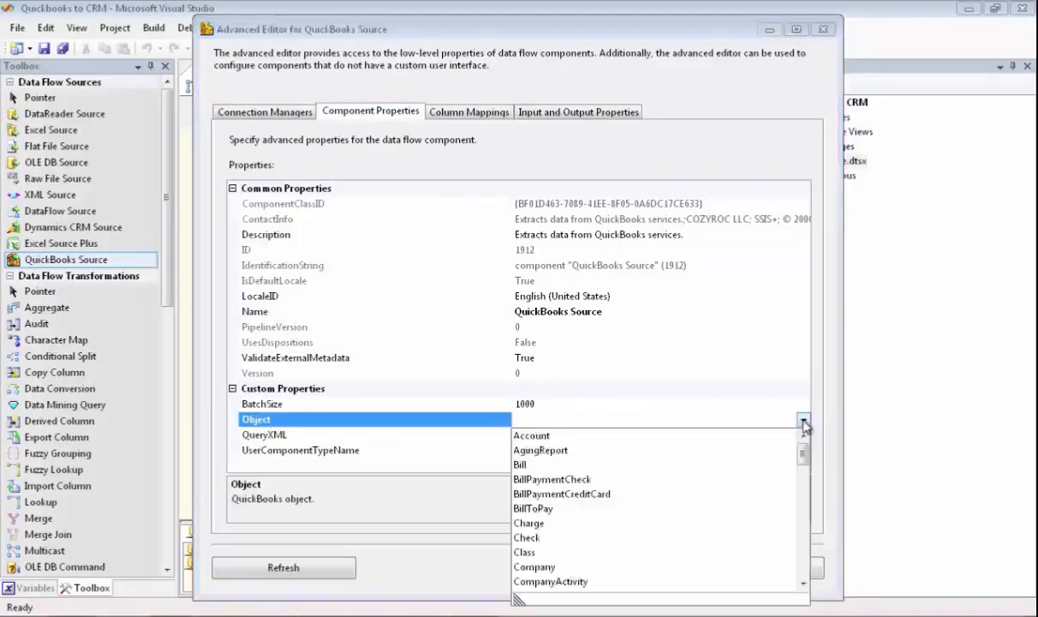
scroll(801, 549, "down", 4)
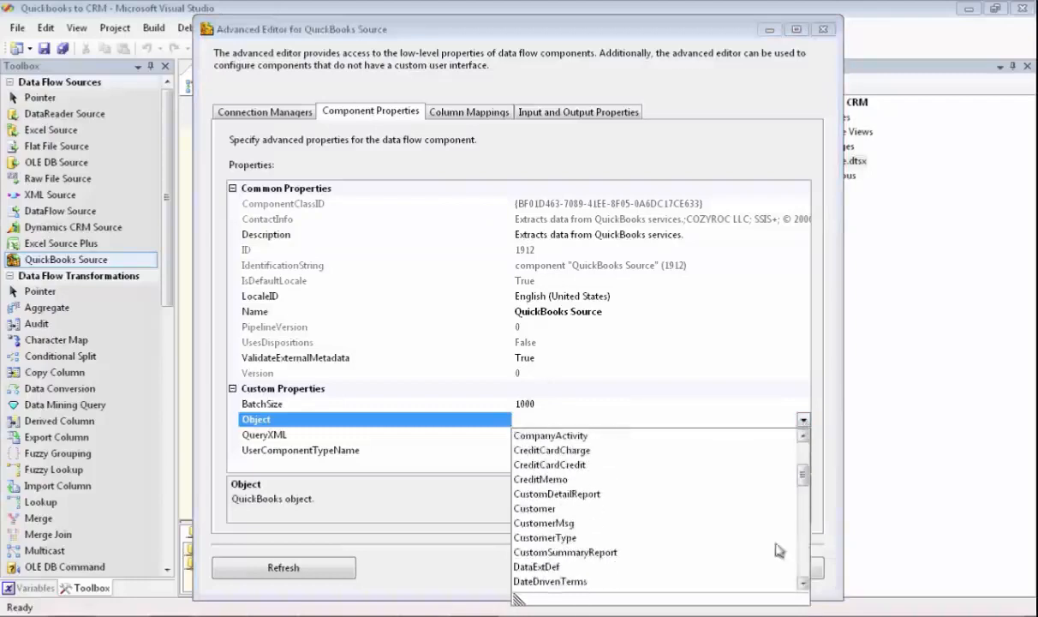
- Remove the Customer_DataExt output from the QuickBooks Source
left_click(575, 111)
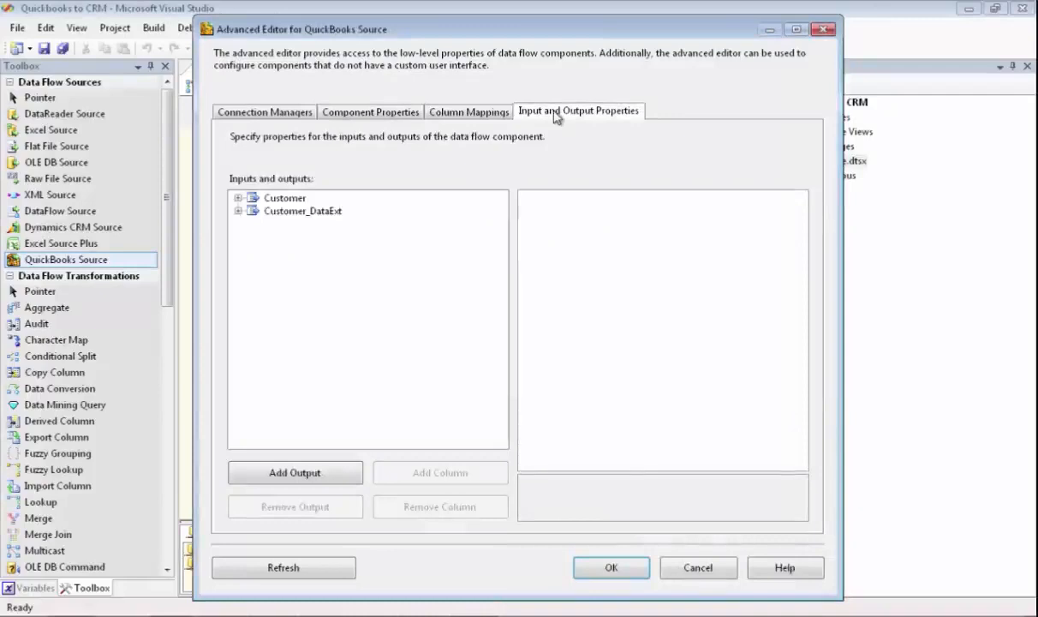
left_click(296, 218)
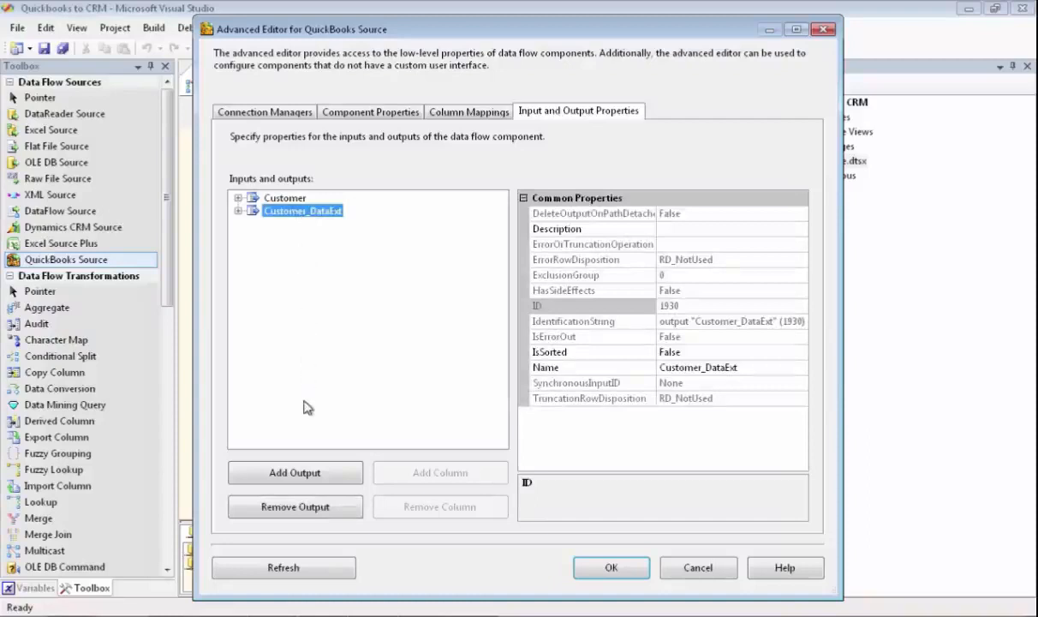
left_click(314, 507)
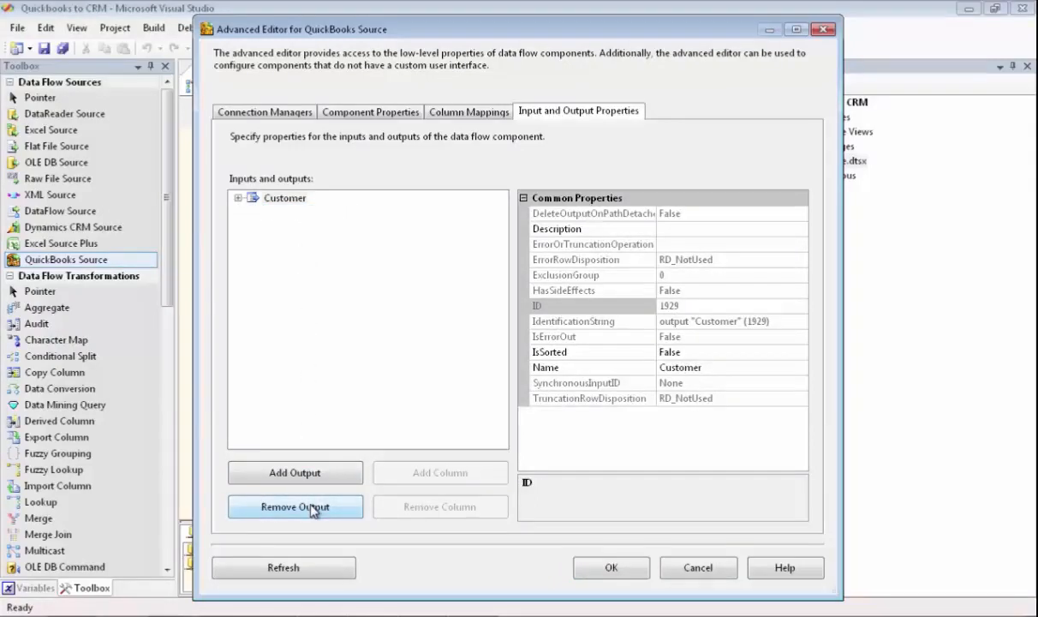
- Remove all Customer output columns except BillAddress.Addr1, City, Country, PostalCode and State, Email, FirstName, LastName, Pager, Phone and Suffix, and save the source
left_click(238, 198)
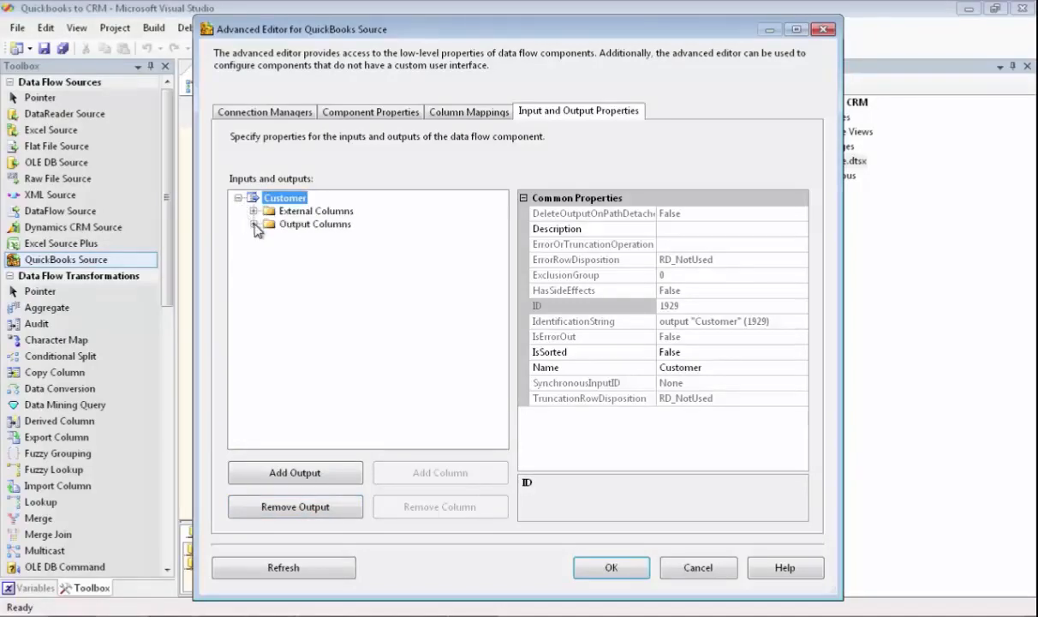
left_click(253, 224)
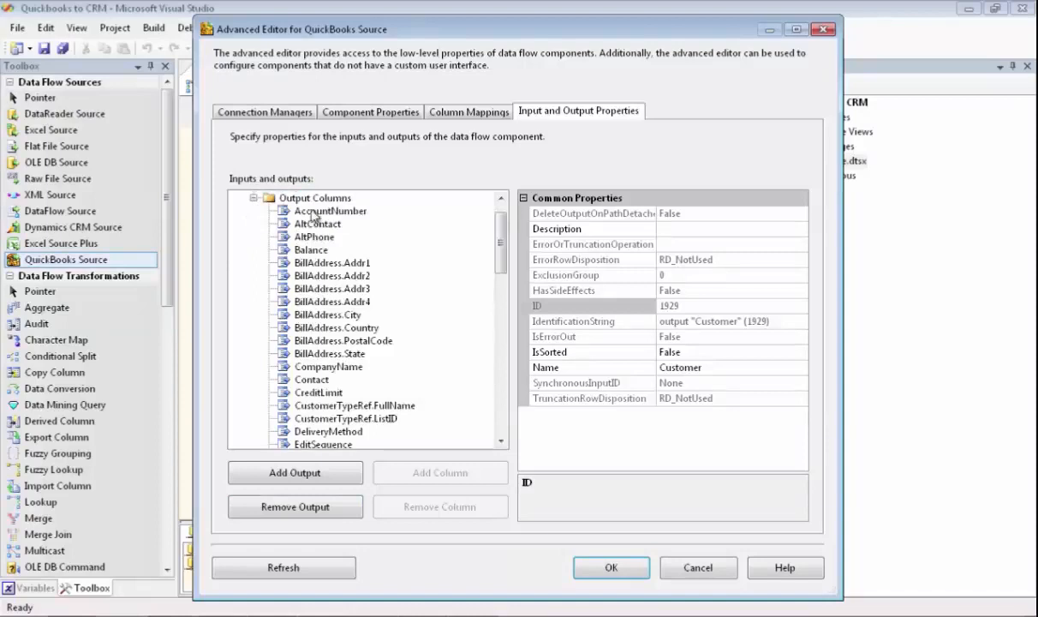
left_click(300, 209)
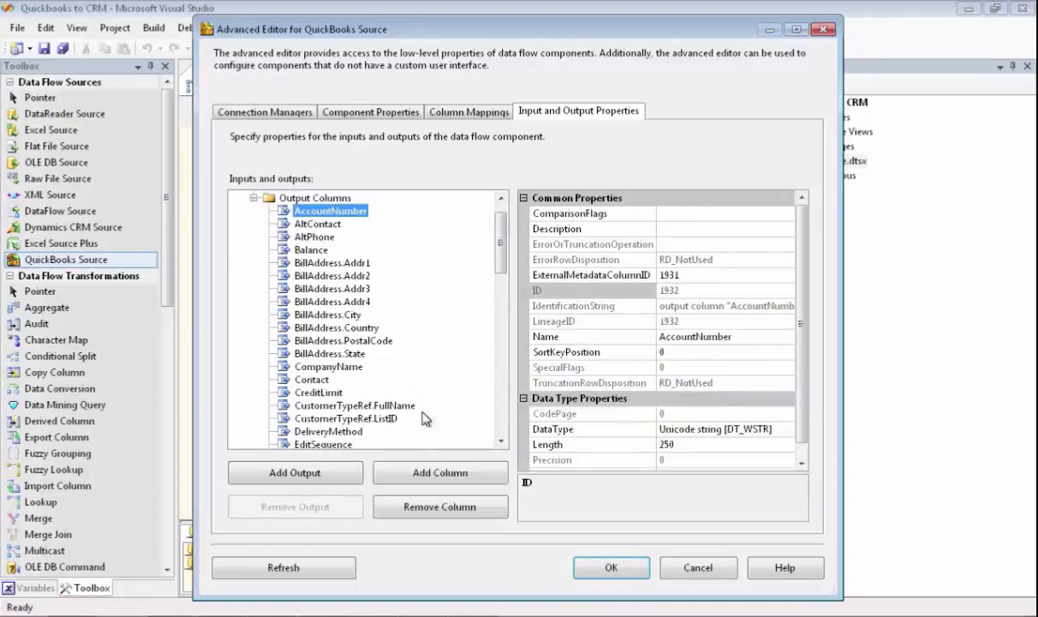
left_click(438, 507)
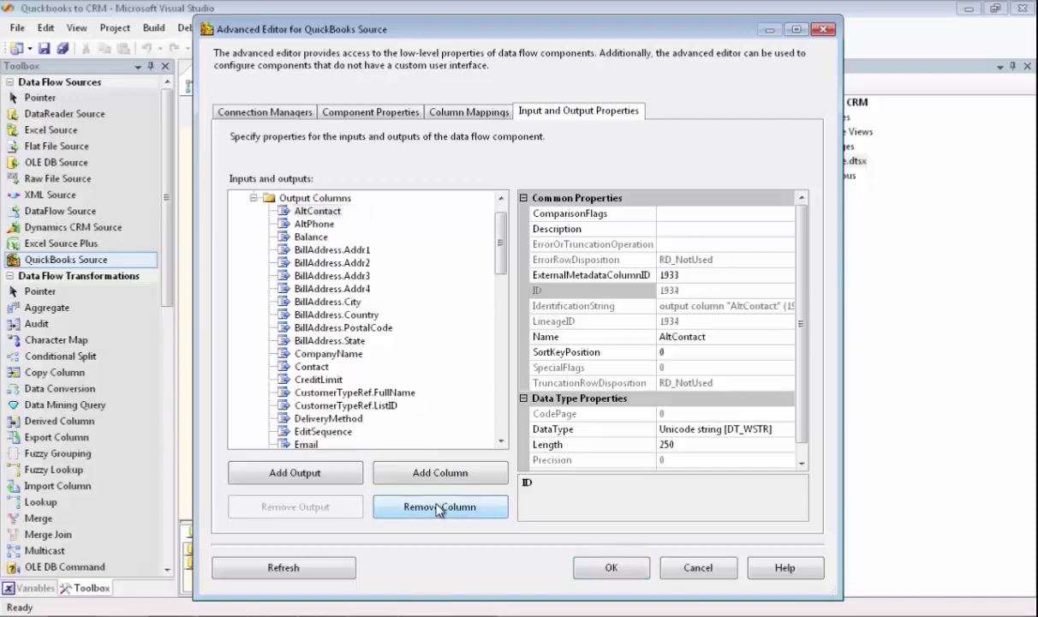
left_click(439, 507)
left_click(438, 507)
left_click(439, 507)
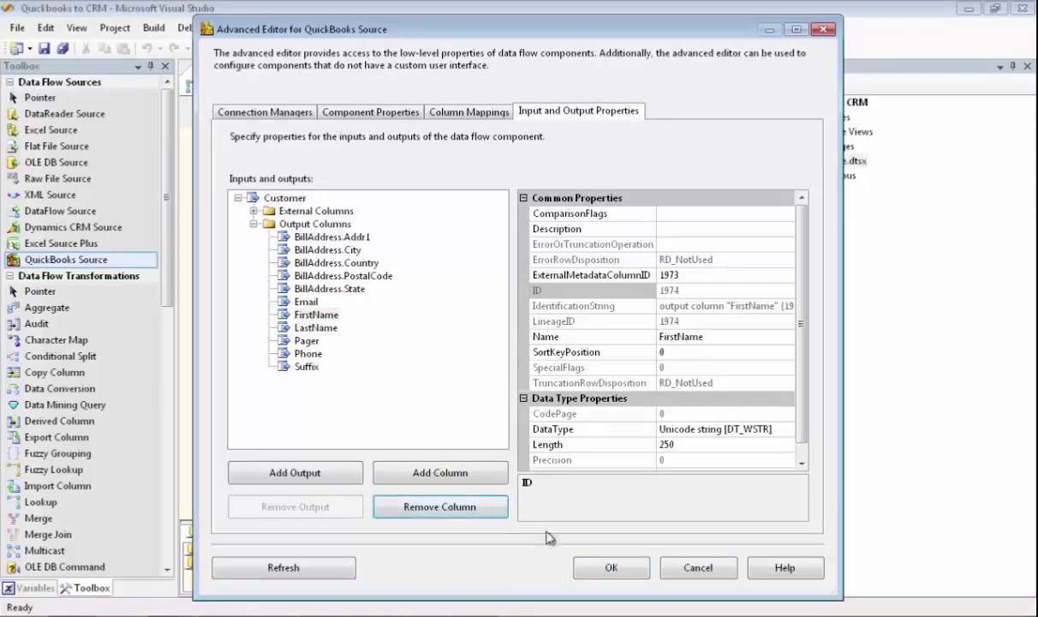
left_click(611, 568)
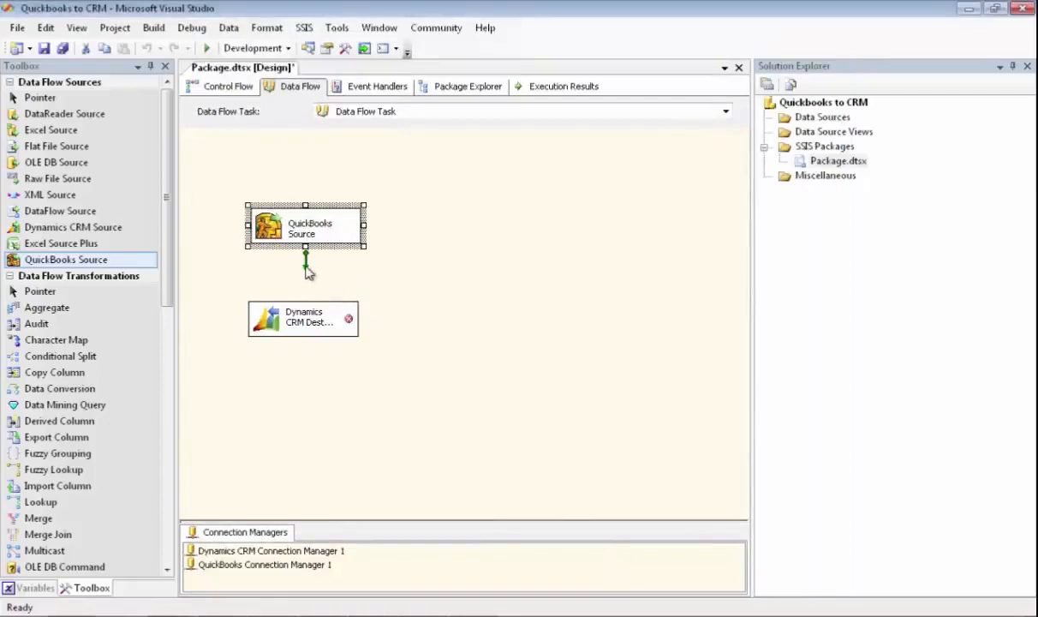
- Connect the QuickBooks Source to the Dynamics CRM Destination and restore all invalid column references by mapping on column name
left_click_drag(306, 262, 305, 314)
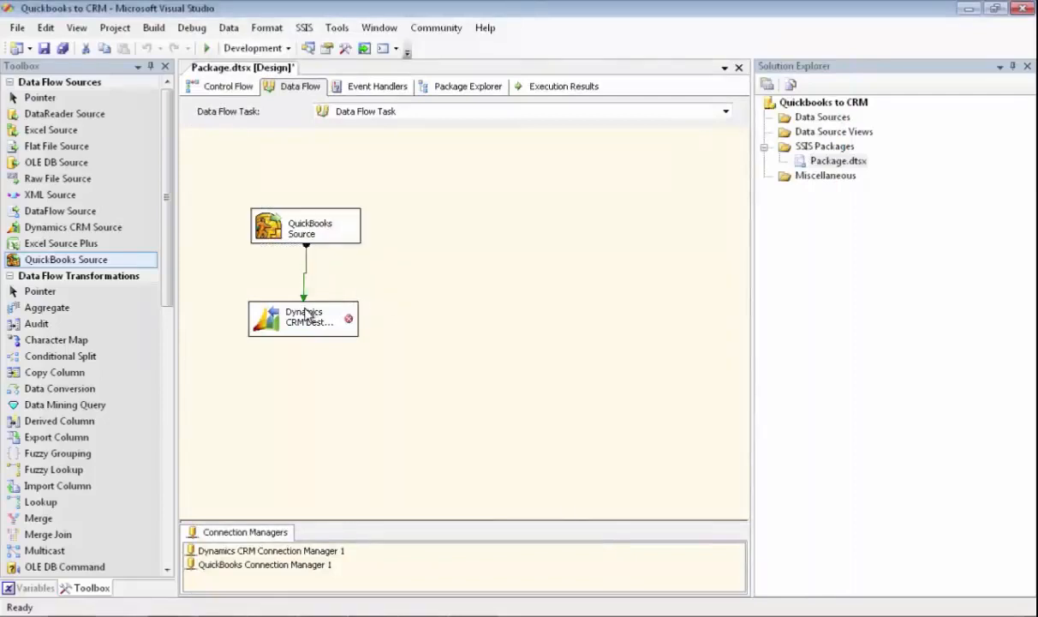
double_click(299, 317)
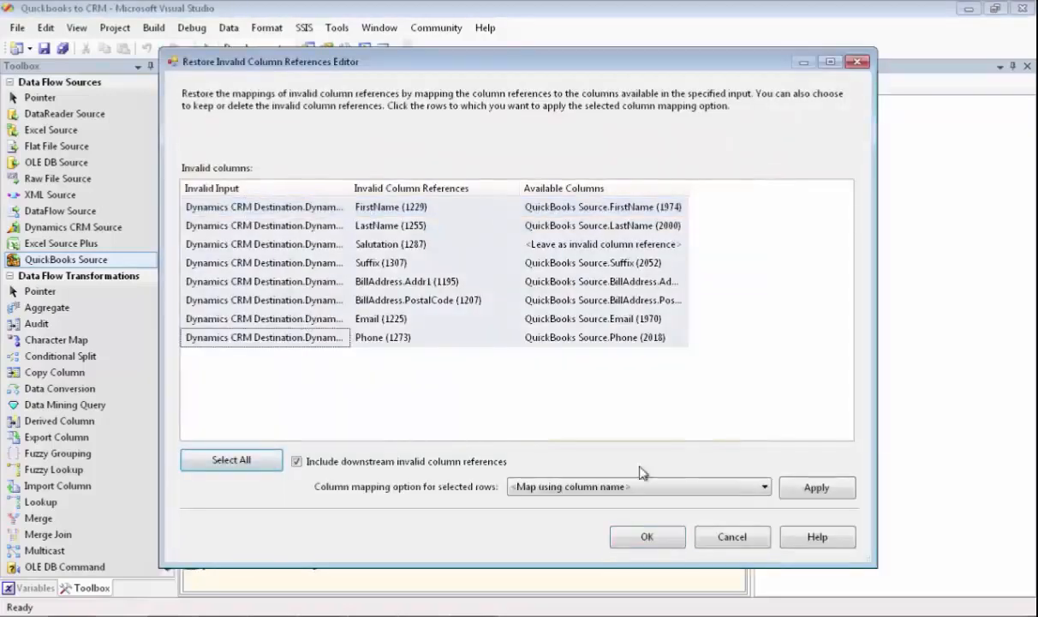
left_click(809, 488)
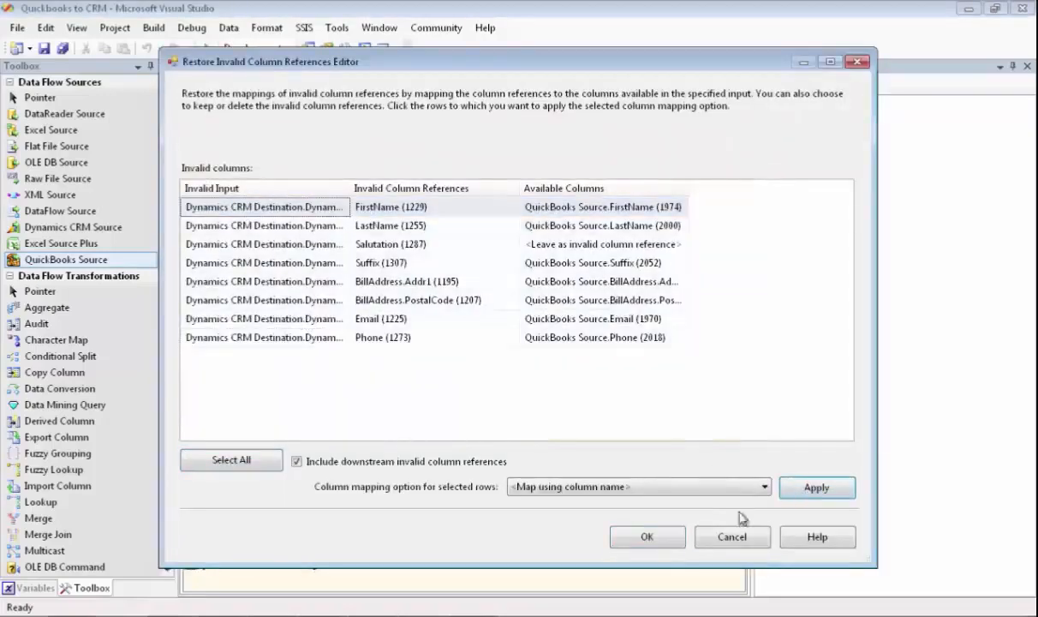
left_click(653, 535)
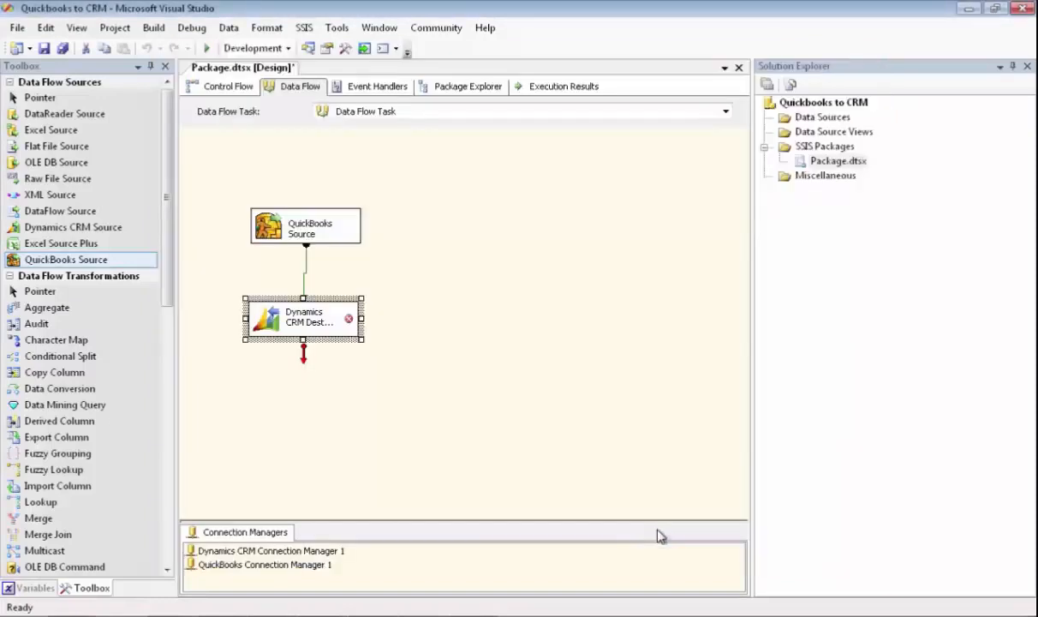
- In the Dynamics CRM Destination, map BillAddress.City to address1_city, BillAddress.Country to address1_country and Pager to pager, and also map BillAddress.State
double_click(315, 327)
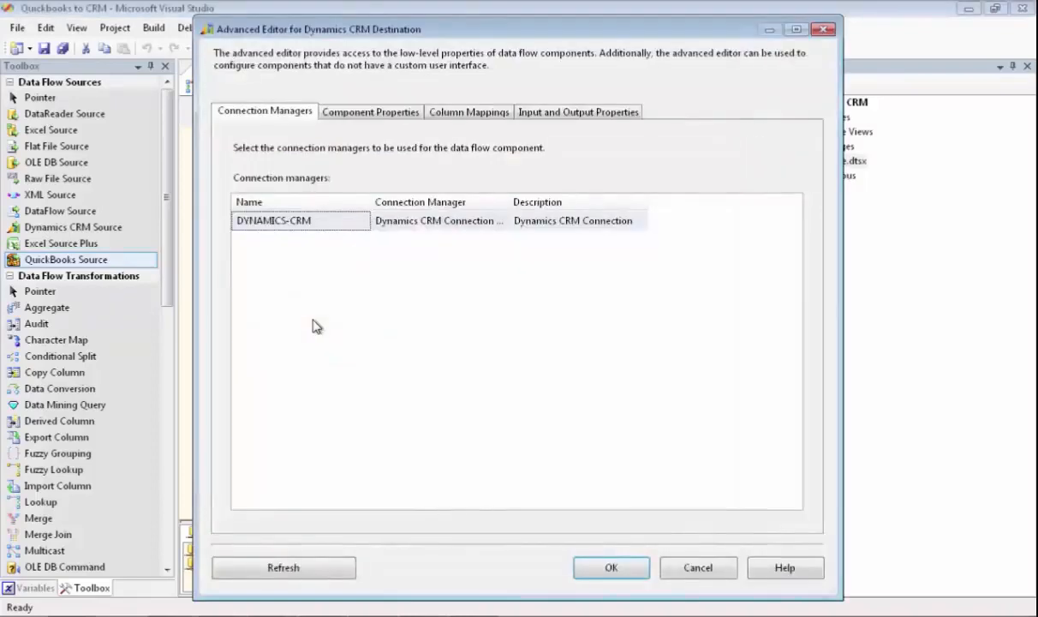
left_click(390, 114)
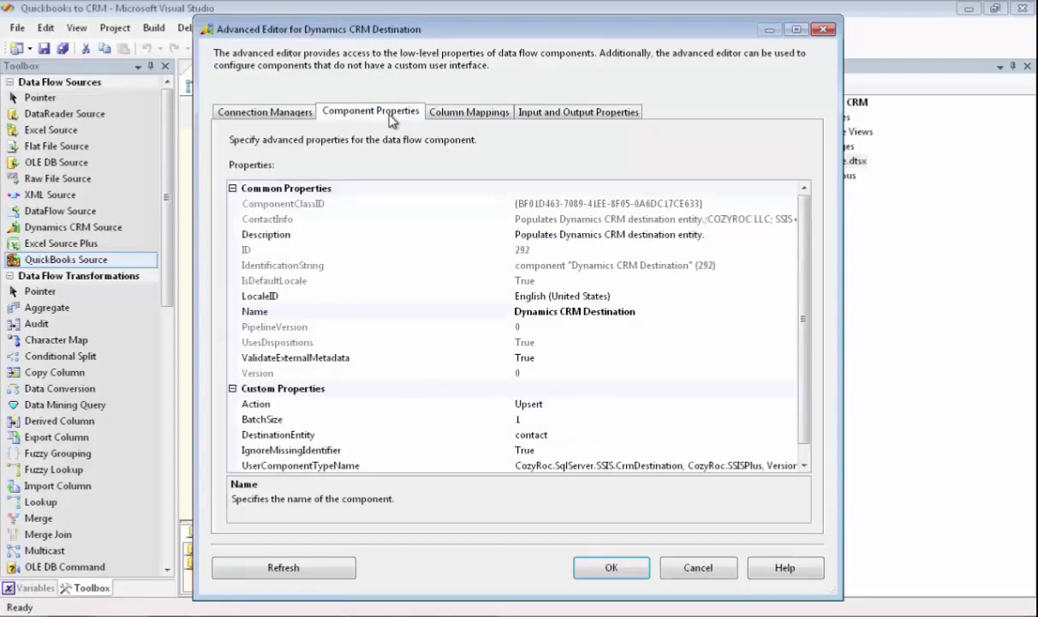
left_click(449, 115)
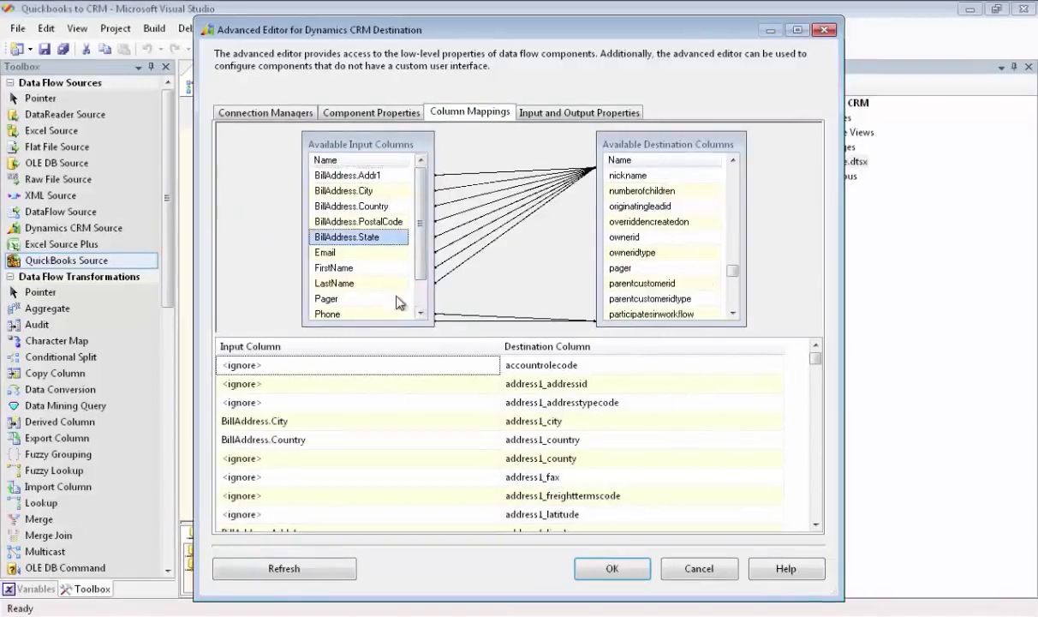
left_click_drag(398, 302, 612, 269)
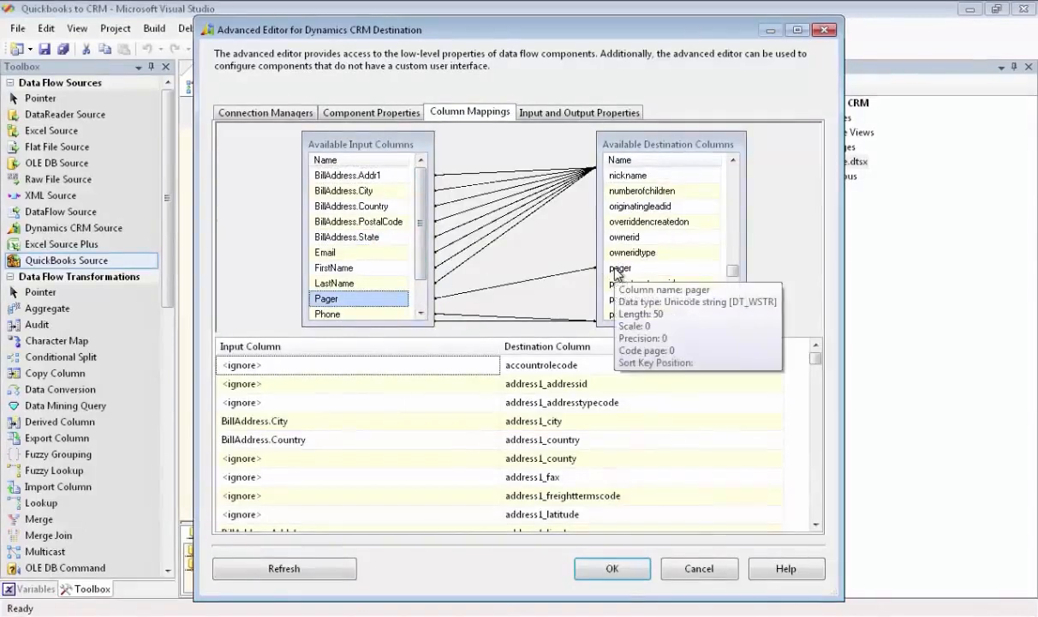
mouse_move(424, 226)
left_mouse_down()
mouse_move(424, 264)
mouse_move(425, 228)
left_mouse_up()
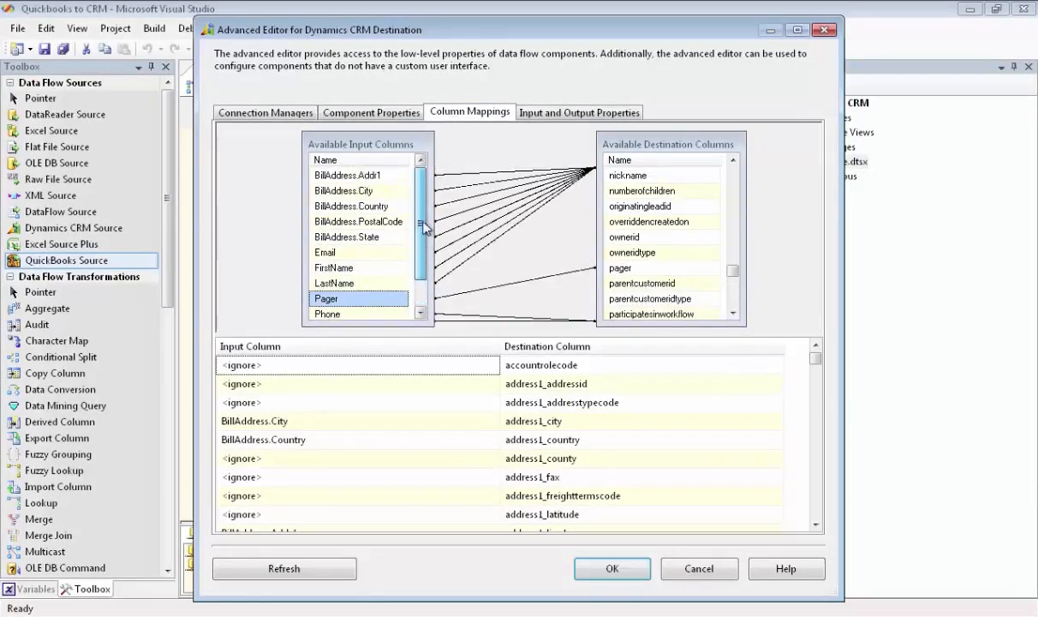
left_click(611, 568)
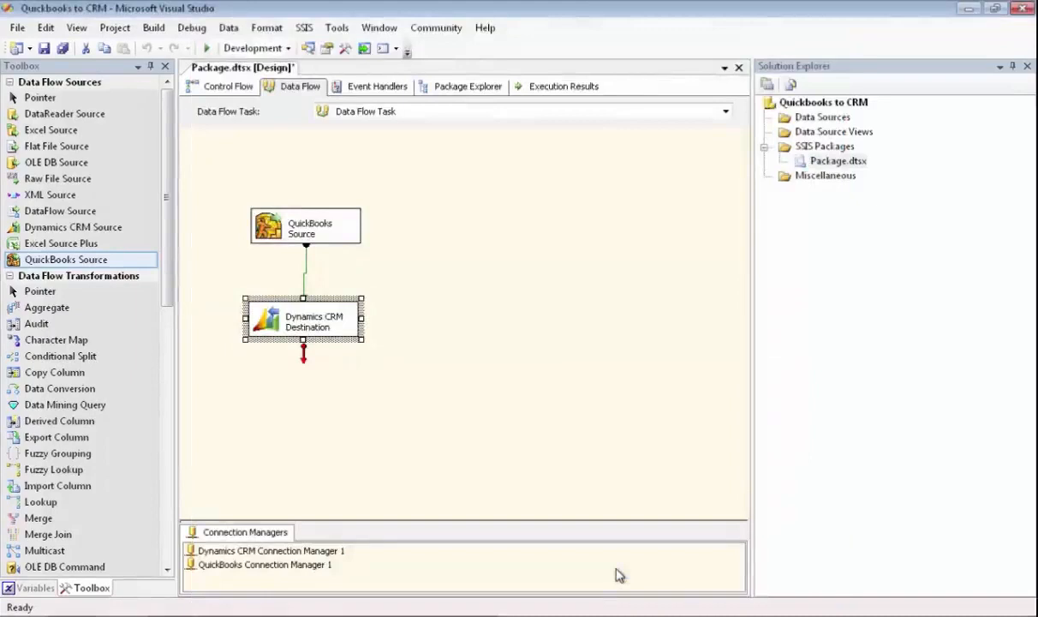
- Run the Quickbooks to CRM package, and return to design mode to review the execution results
left_click(206, 48)
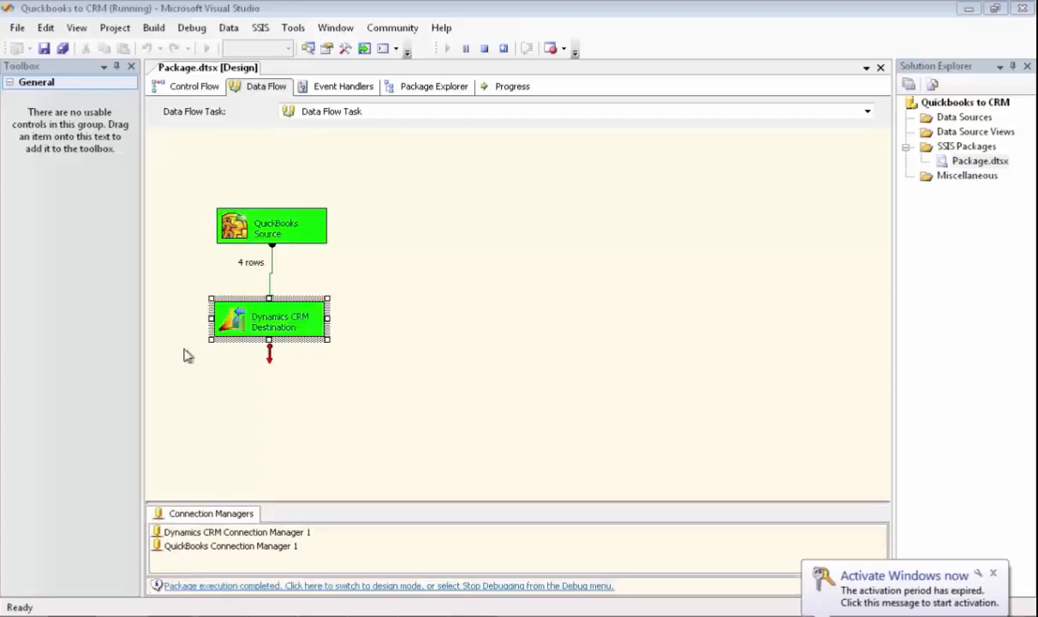
left_click(247, 585)
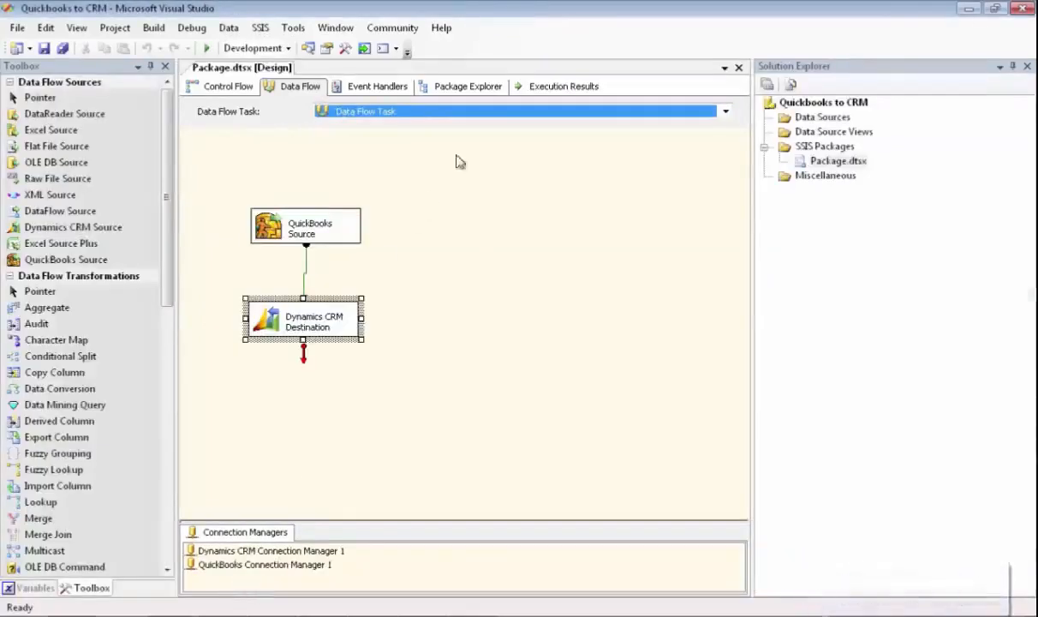
left_click(546, 89)
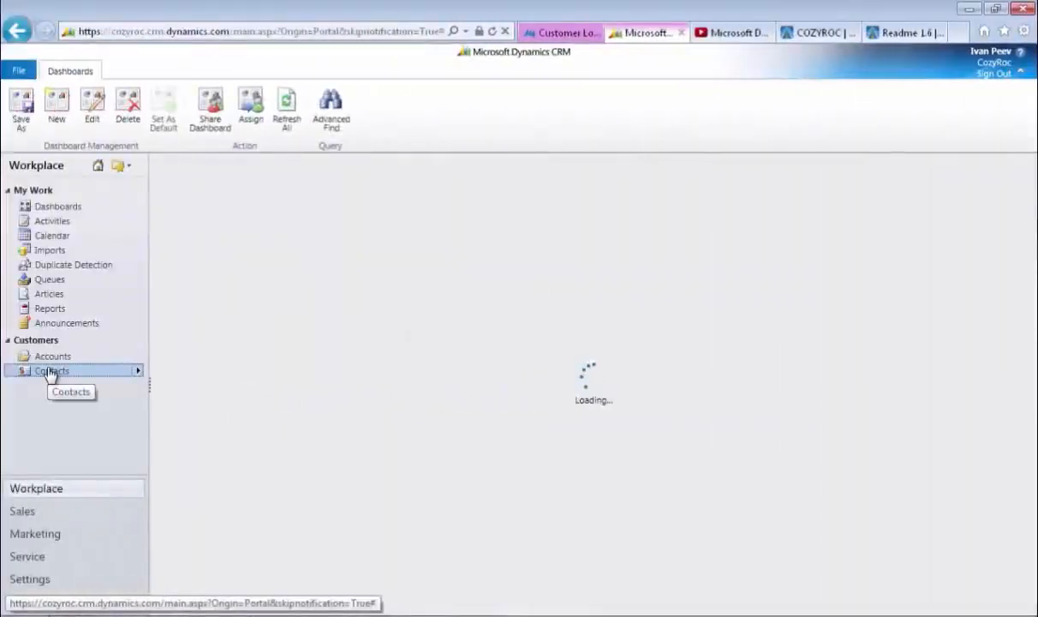
- In Microsoft Dynamics CRM, open the customer contacts and look through the active contacts for the imported QuickBooks customers
left_click(50, 371)
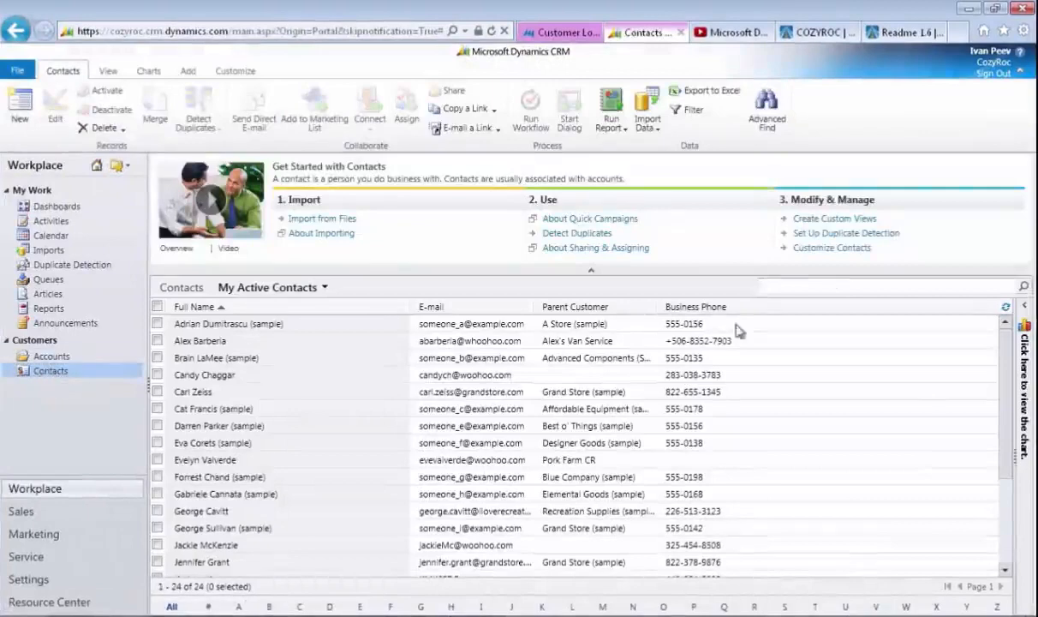
left_click_drag(1004, 369, 1002, 488)
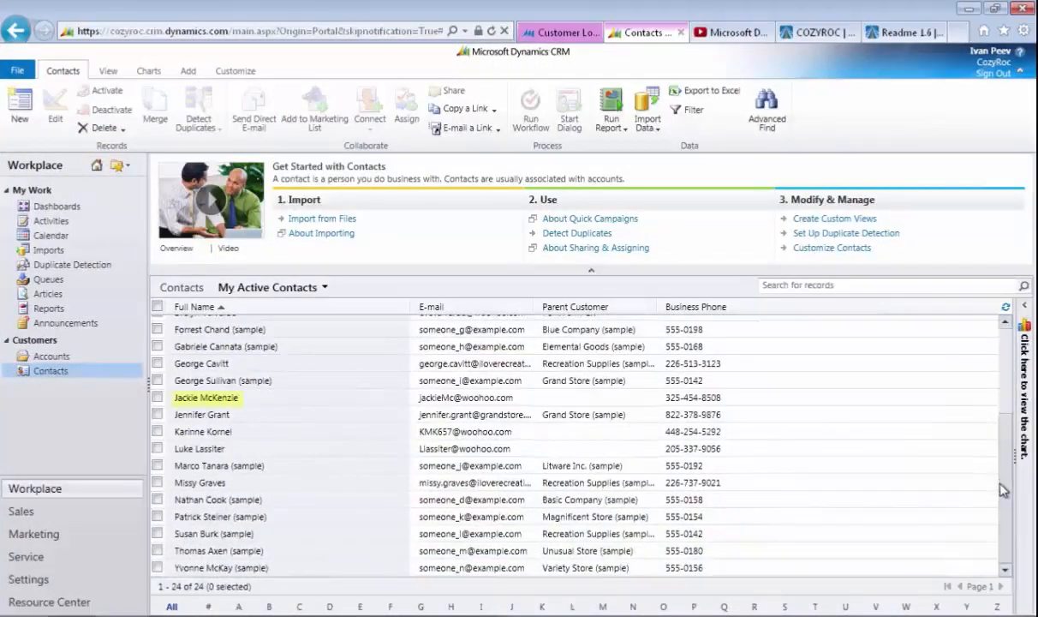